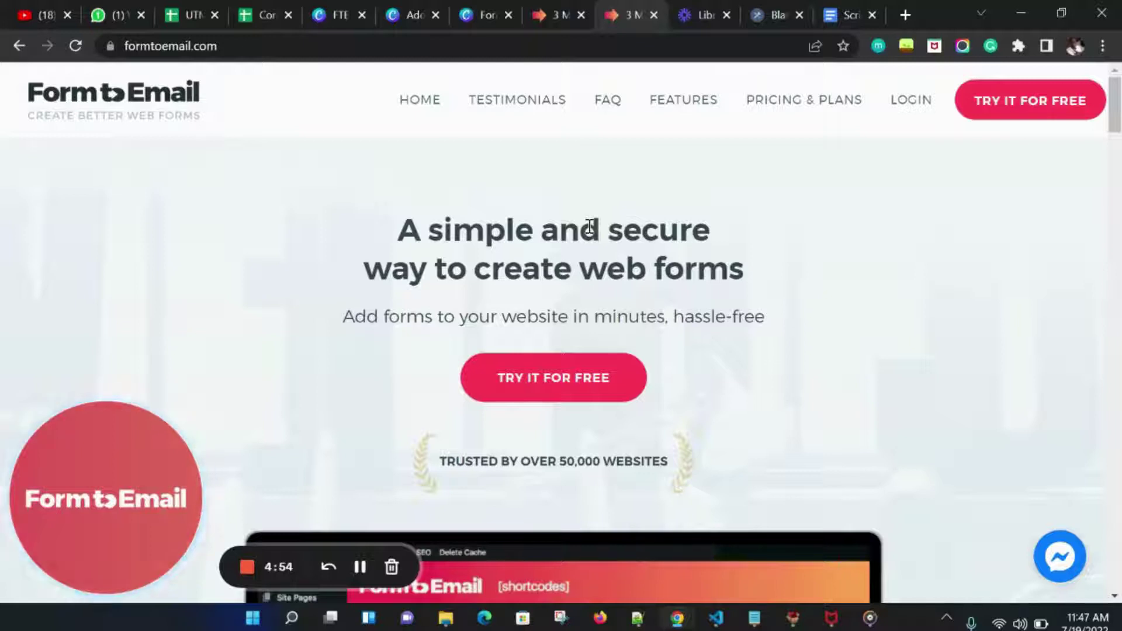
Step: Log in to formtoemail.com and open the My Forms list in the user panel
mouse_move(97, 570)
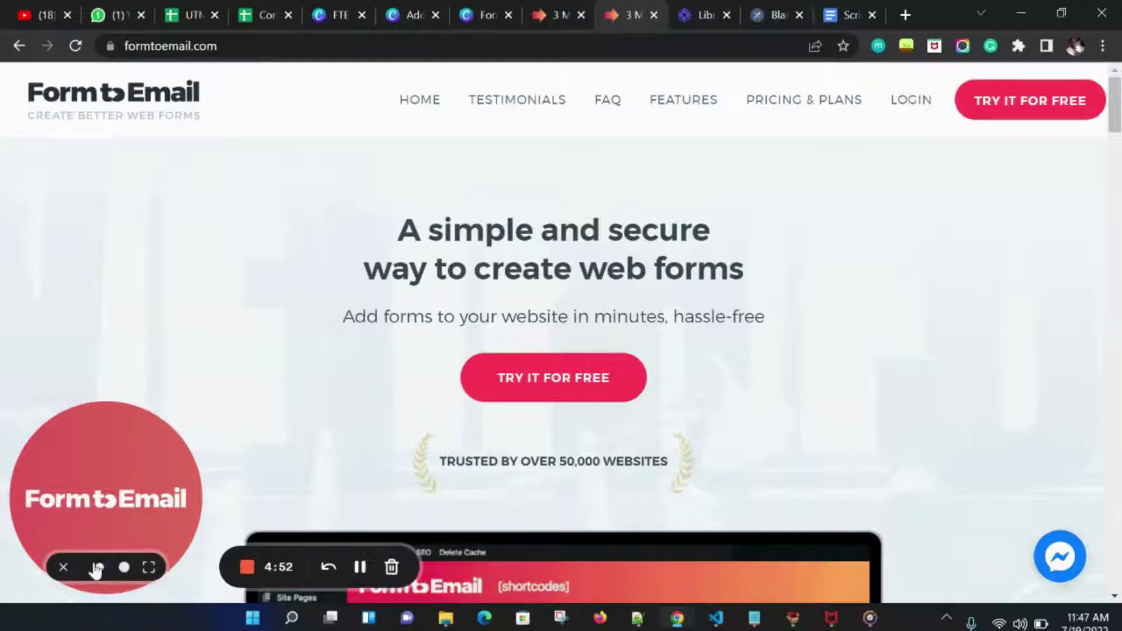
click(63, 568)
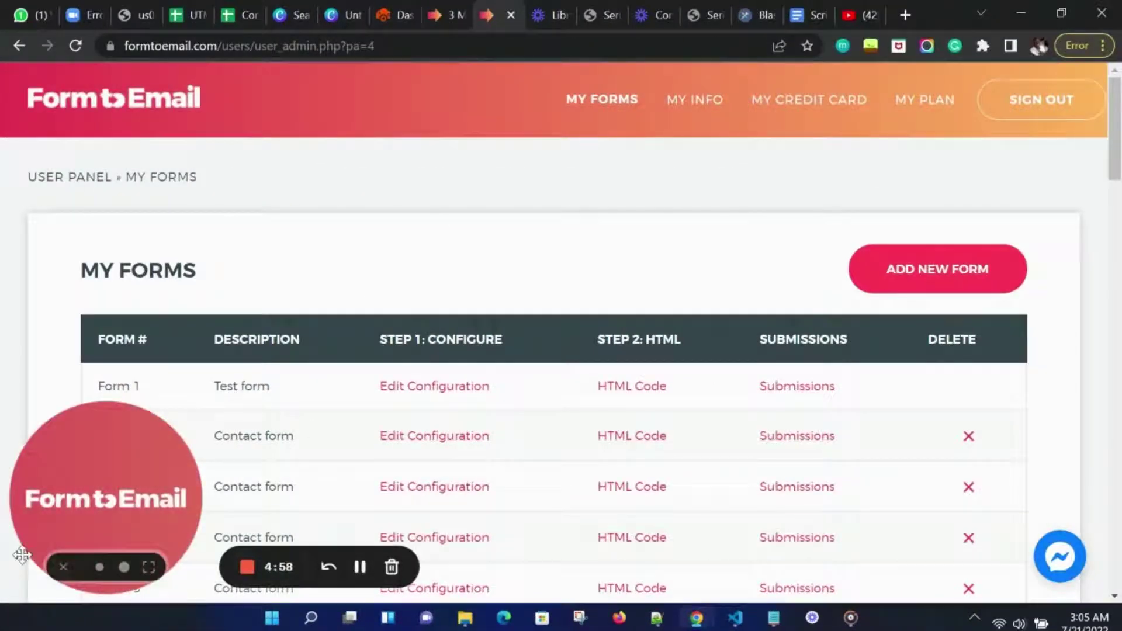
Step: Add a new form and scroll to Form 42 at the bottom of the My Forms table
click(63, 571)
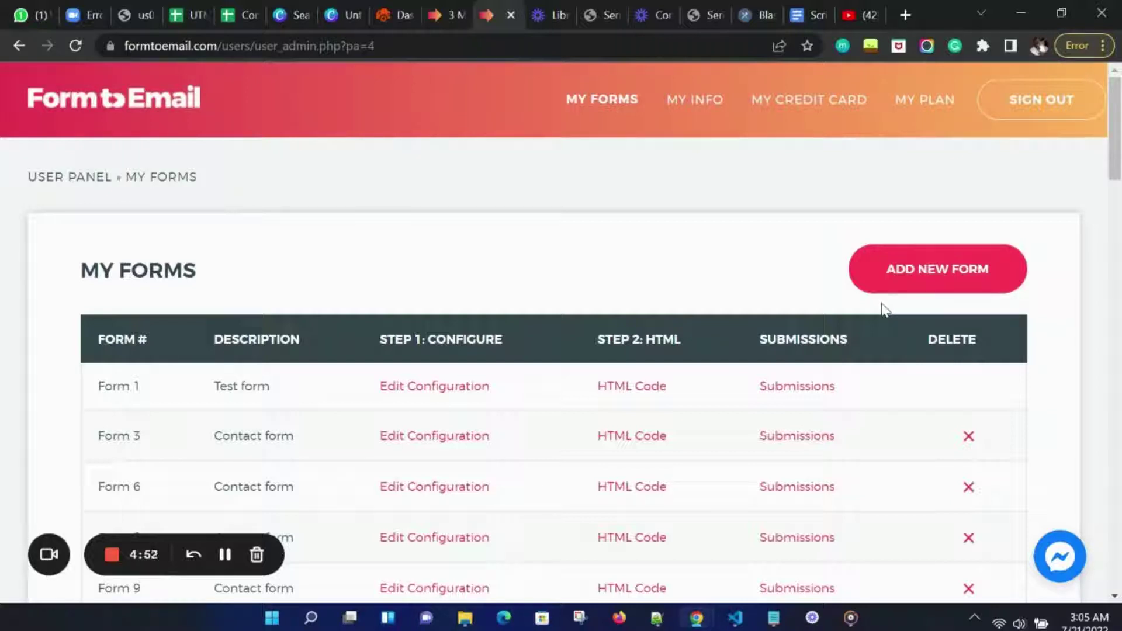
click(909, 277)
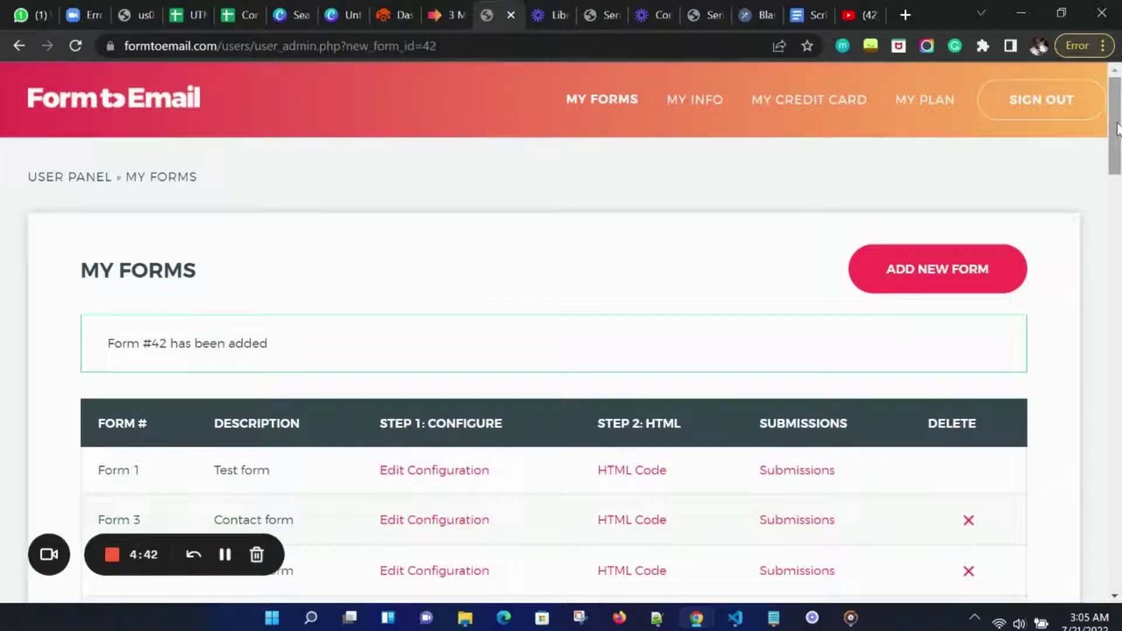
drag(1118, 128, 1119, 556)
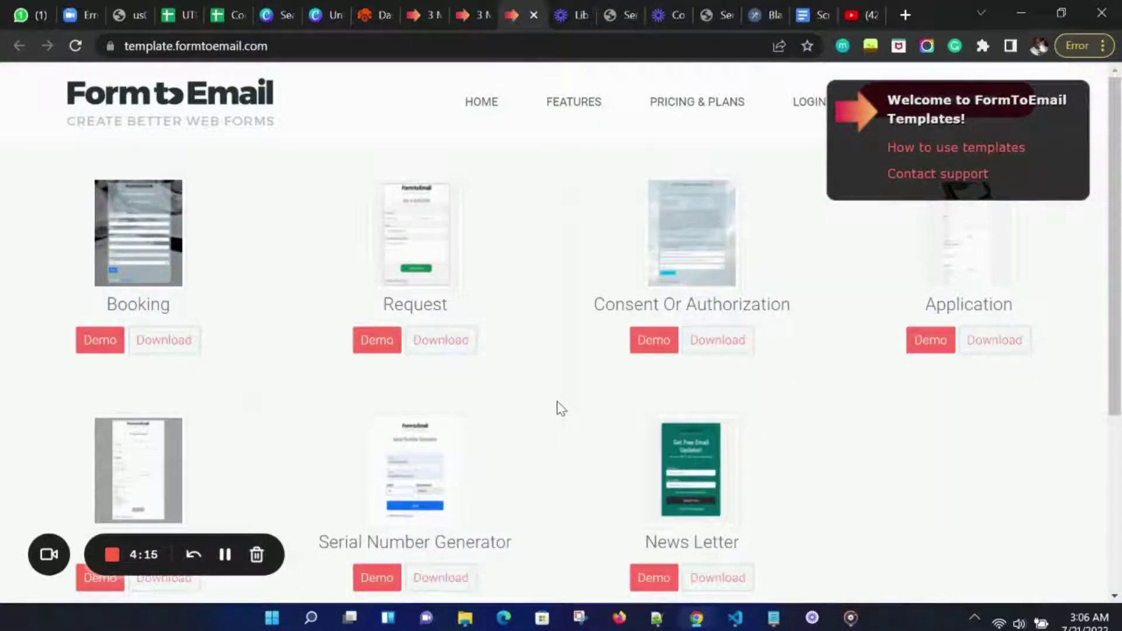
Step: Preview the Serial Number Generator template's demo, then download and save it as an HTML file
scroll(560, 407, down, 3)
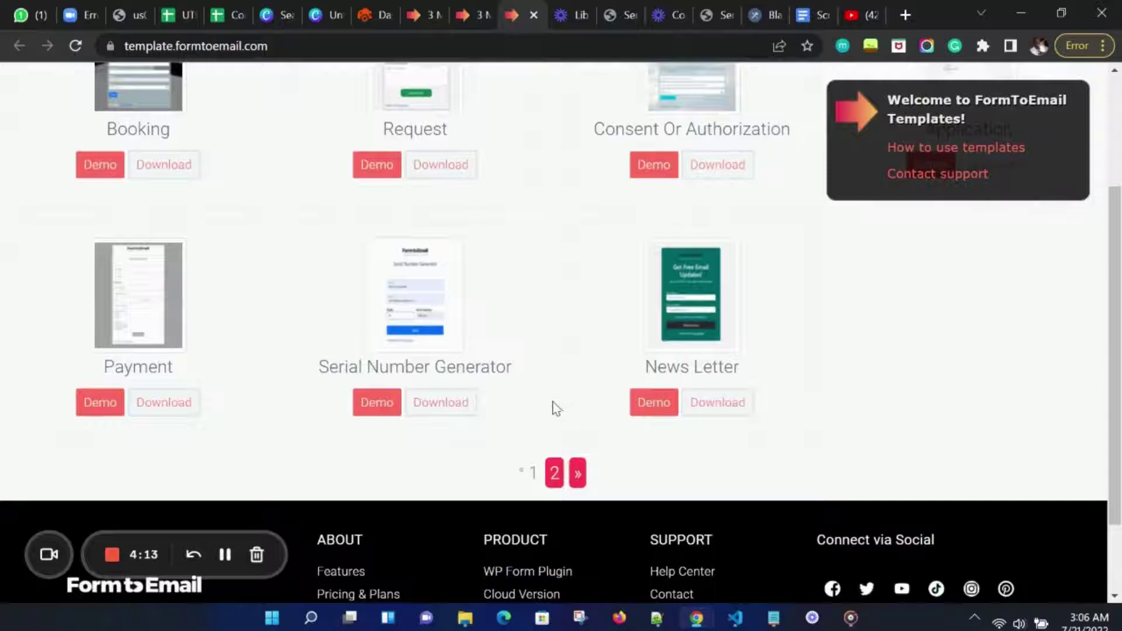
click(374, 407)
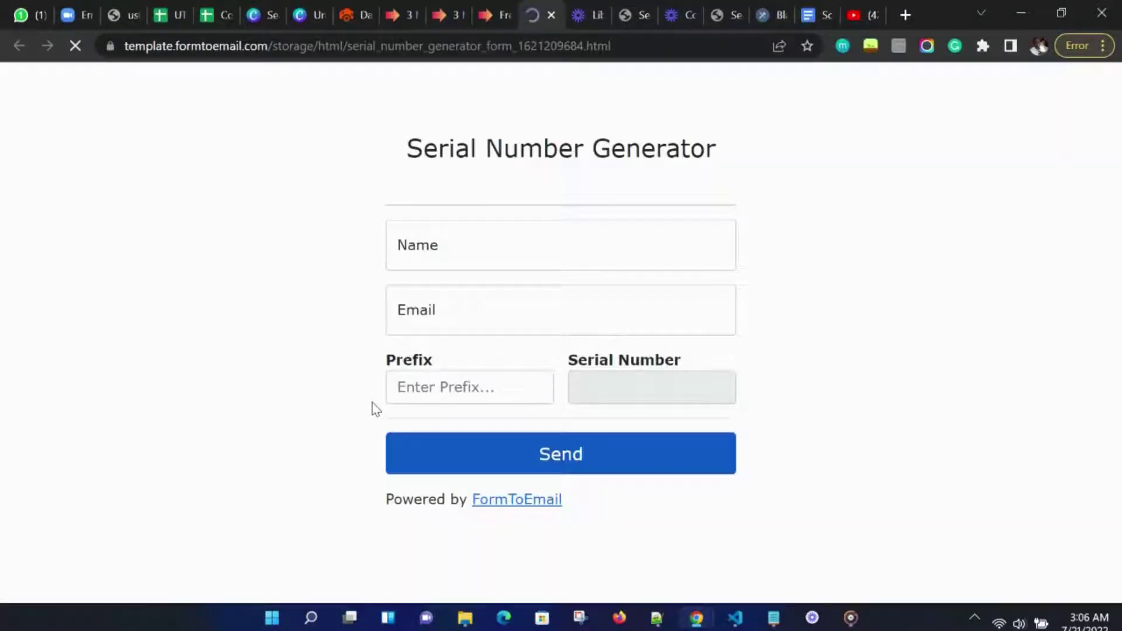
click(484, 14)
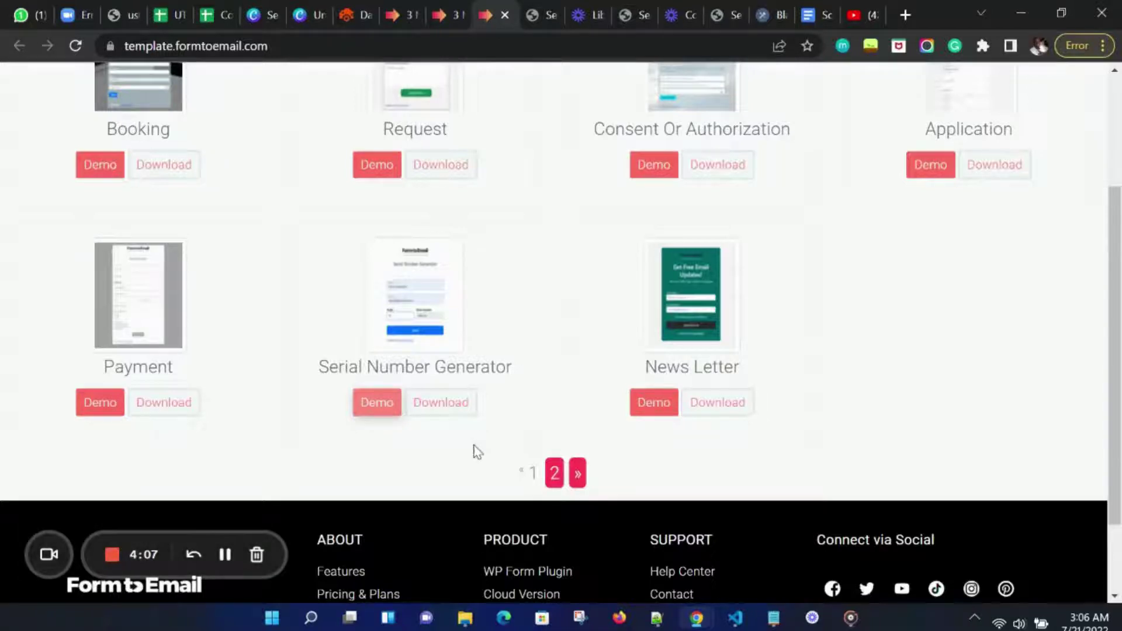
click(455, 407)
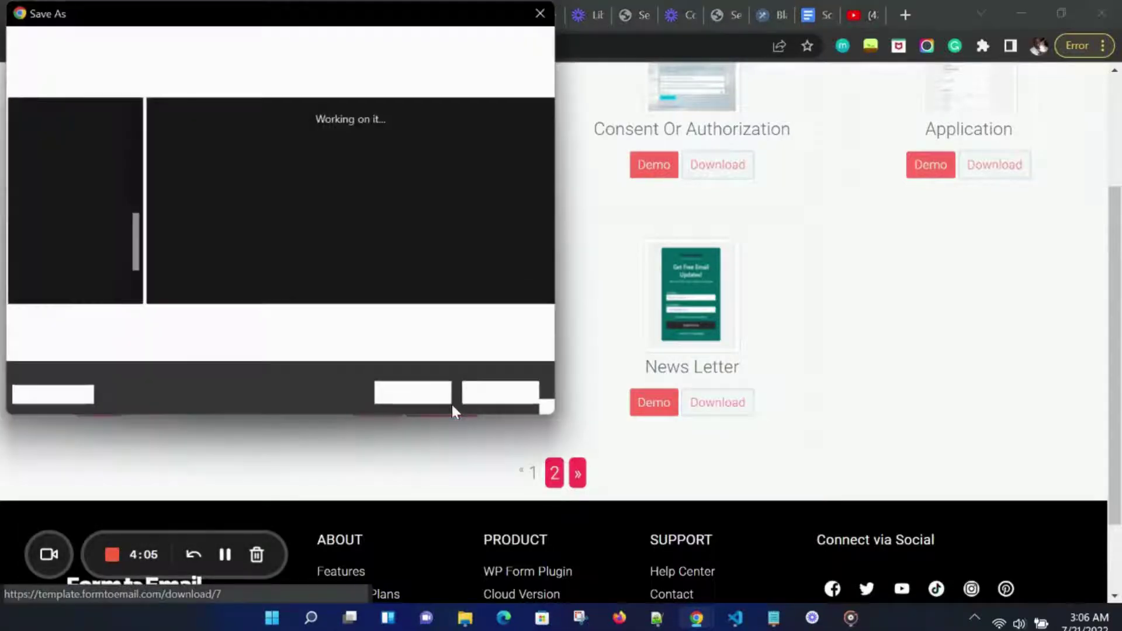
click(412, 394)
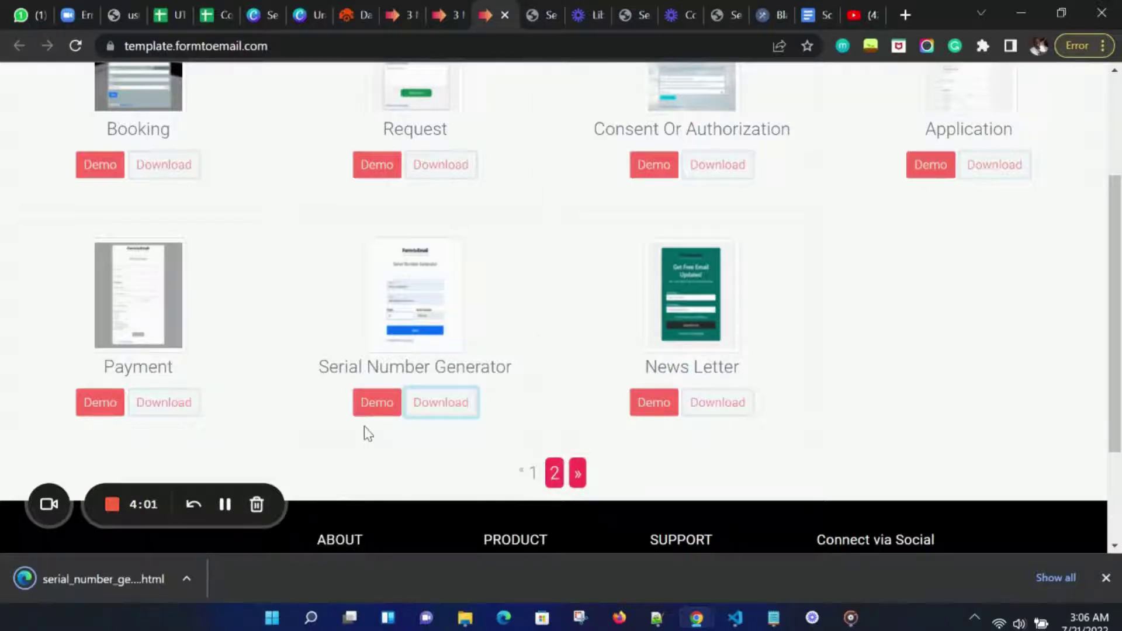
Step: Open serial_number_generator_form_1621209684.html from its downloads folder in Visual Studio Code
right_click(136, 573)
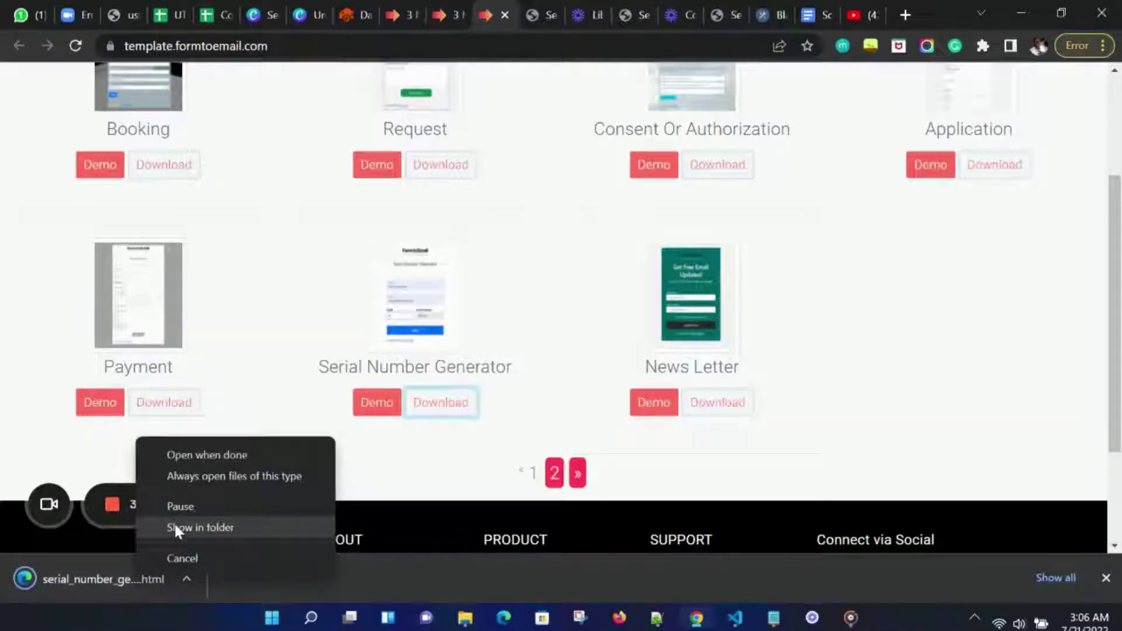
click(176, 525)
right_click(530, 352)
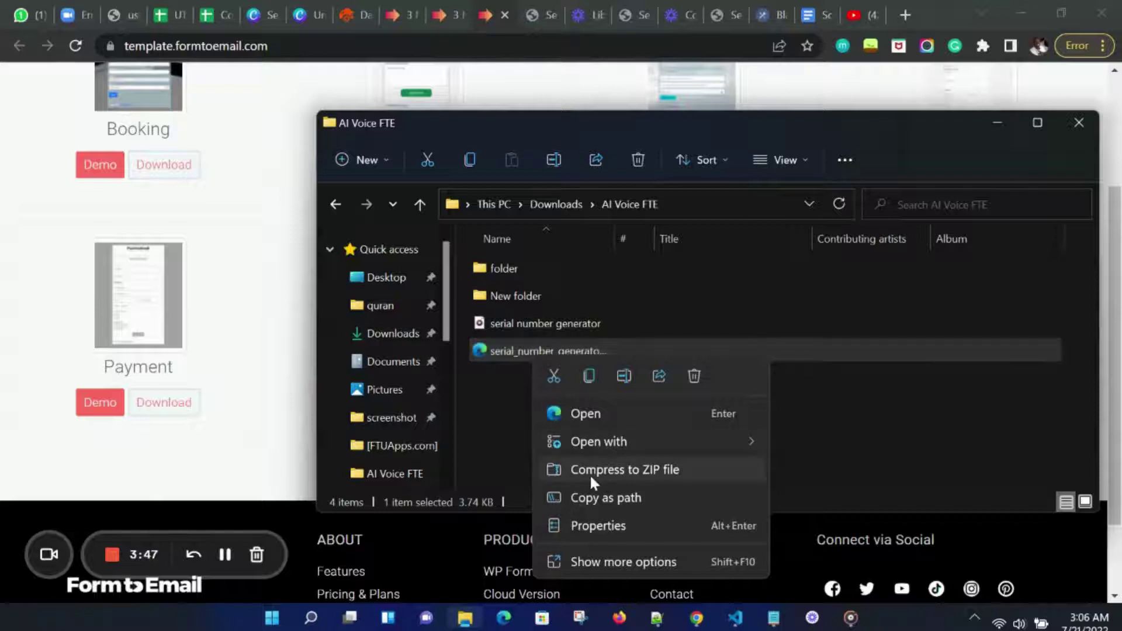
mouse_move(699, 445)
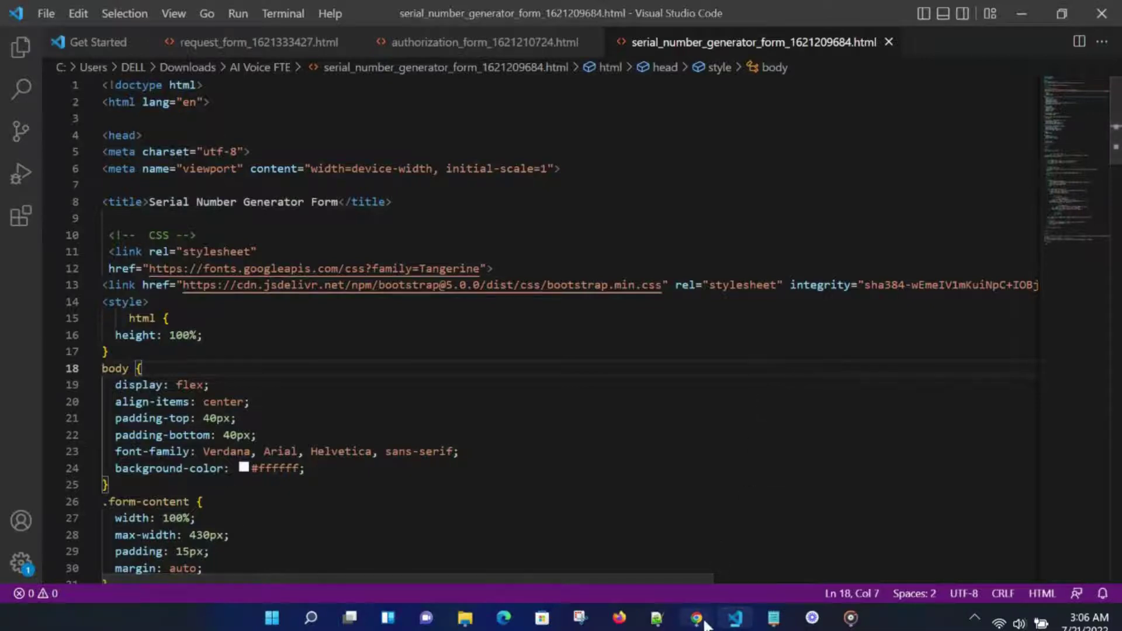
Step: Return to Chrome's My Forms page and open the HTML Code for Form 42
mouse_move(696, 618)
click(670, 579)
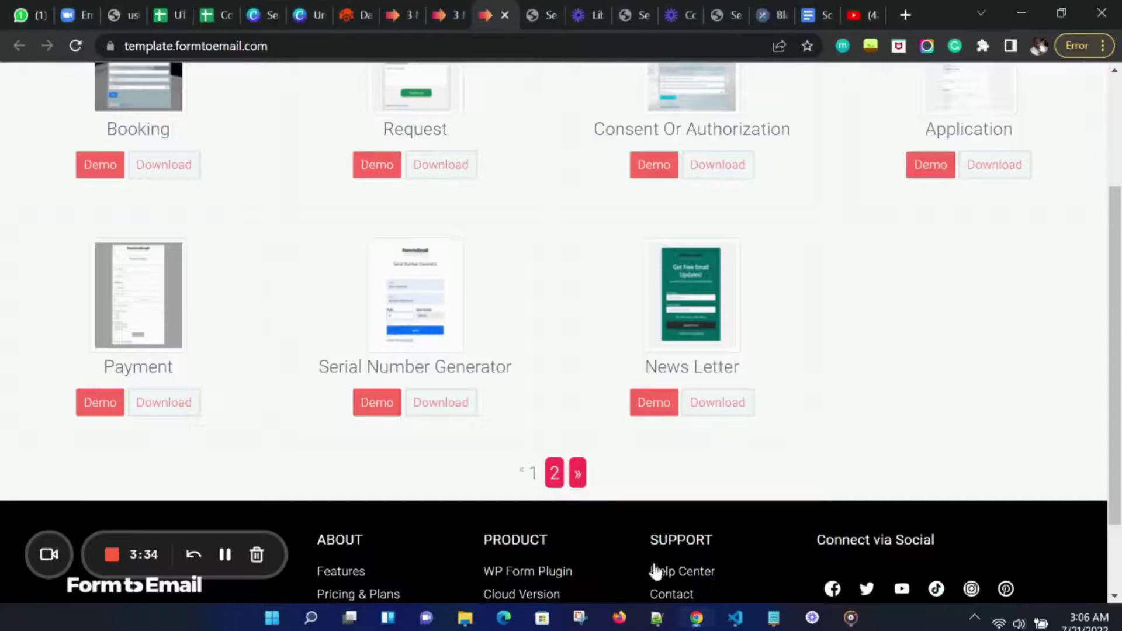
click(437, 9)
scroll(631, 388, up, 6)
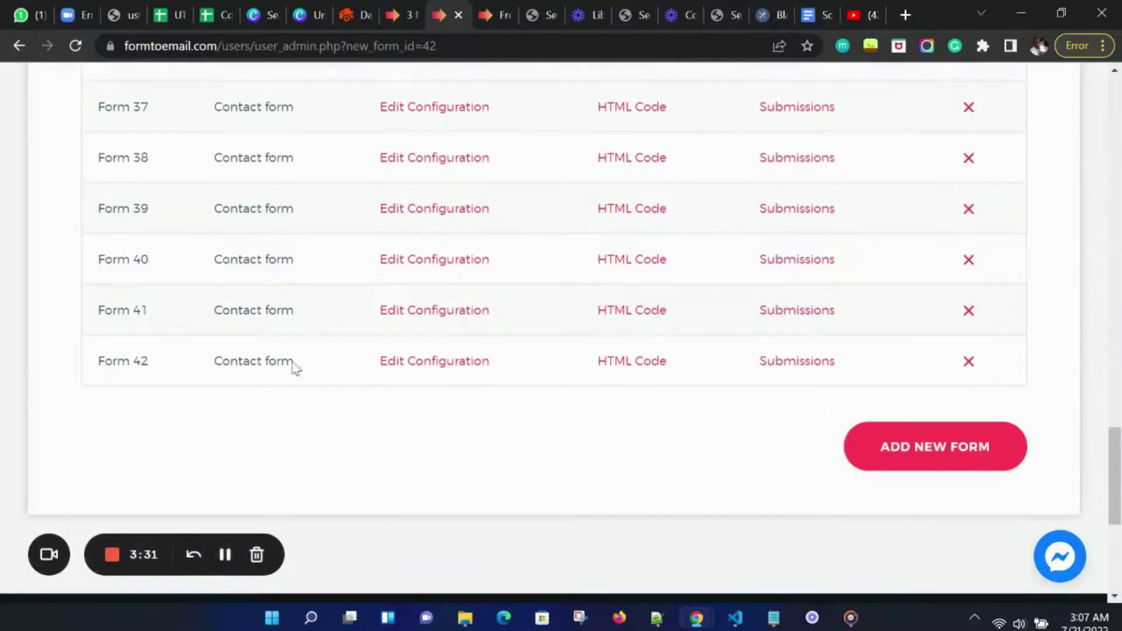
click(615, 364)
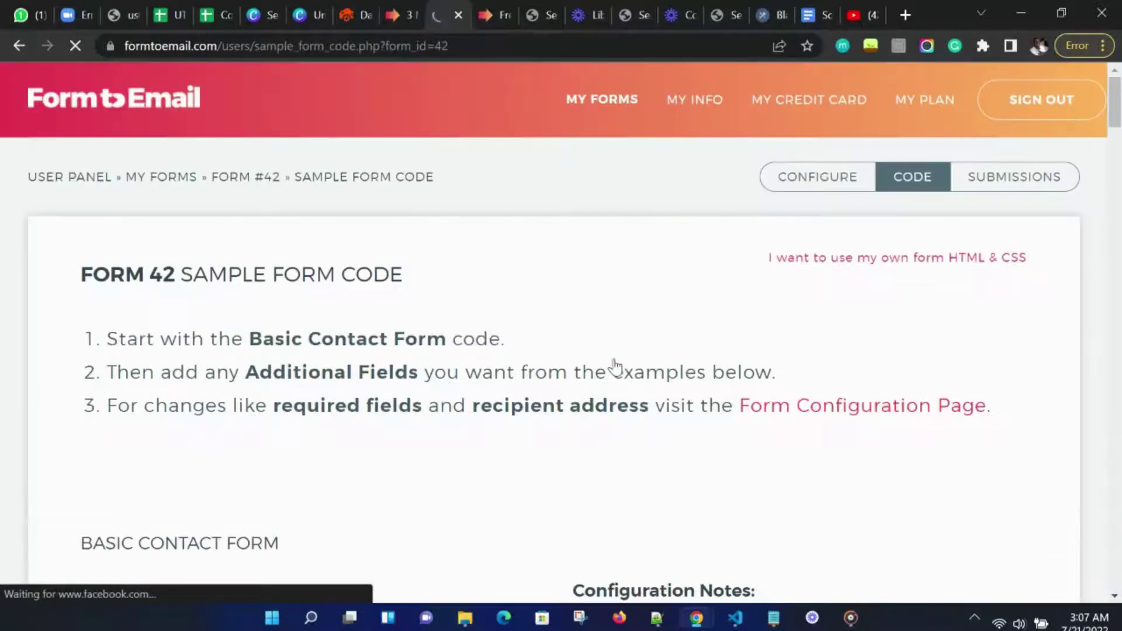
Step: Copy the hidden user_id and form_id input lines from Form 42's sample code
scroll(988, 178, down, 10)
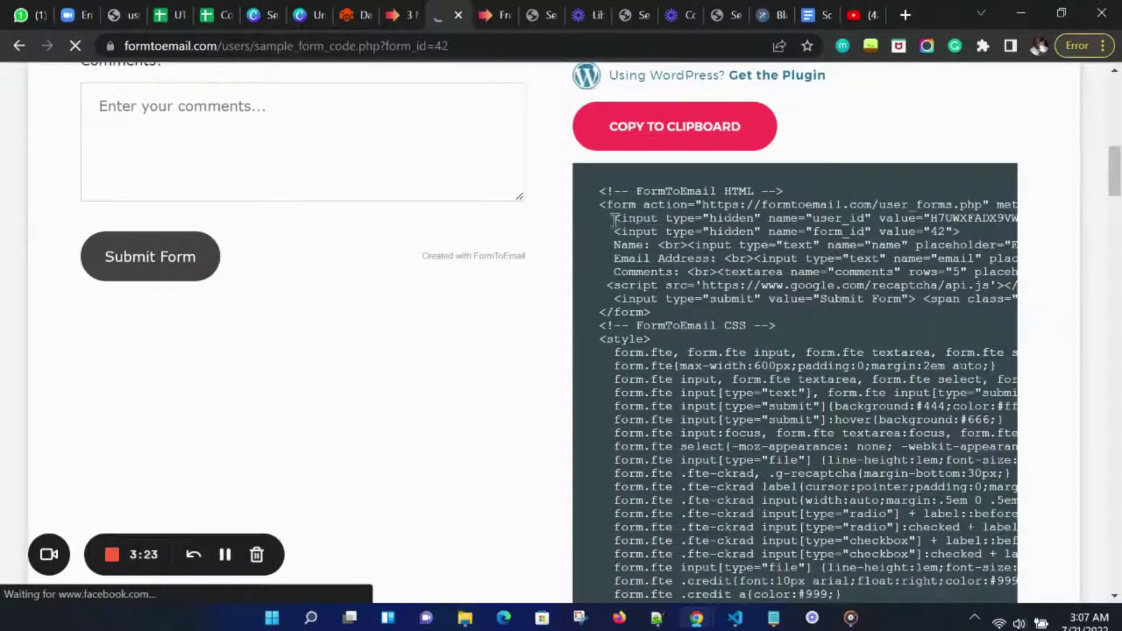
drag(615, 219, 961, 234)
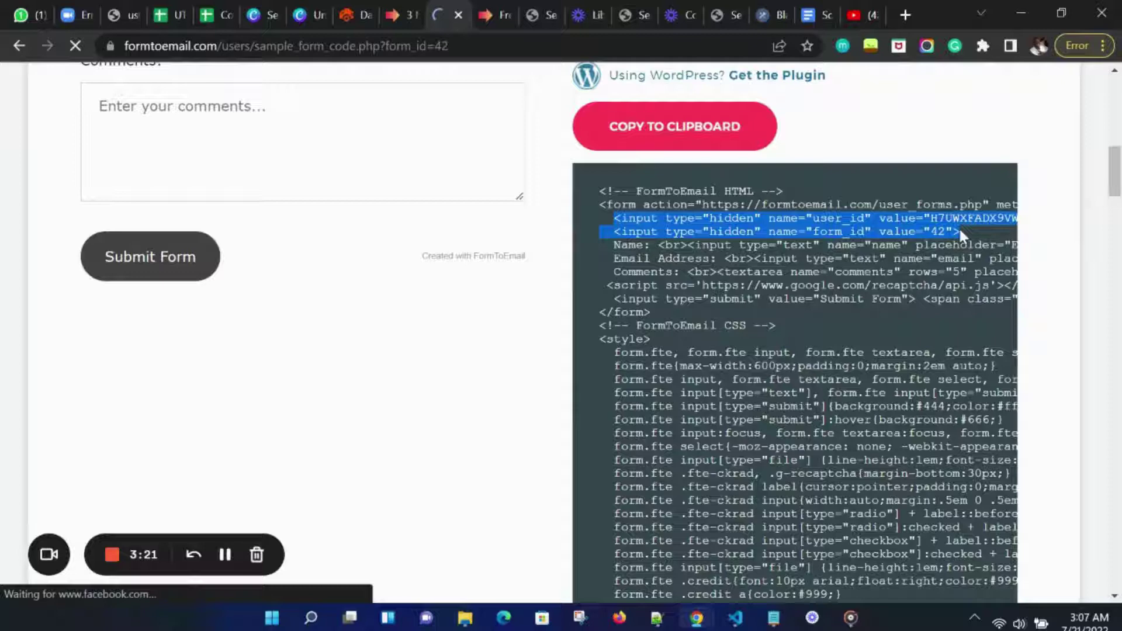
right_click(906, 227)
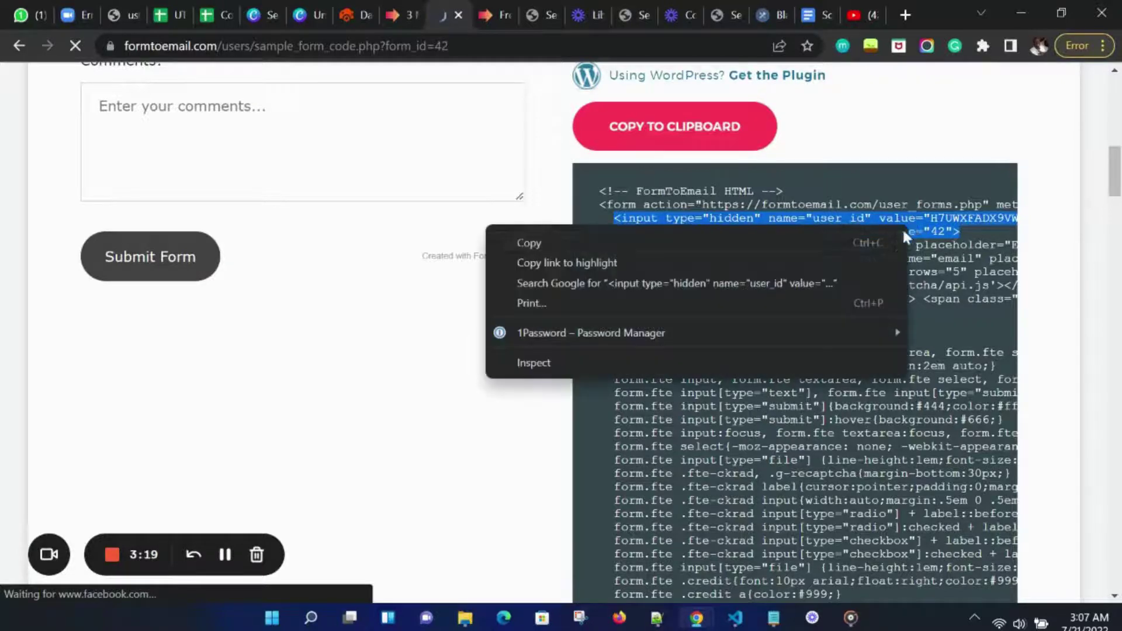
click(810, 243)
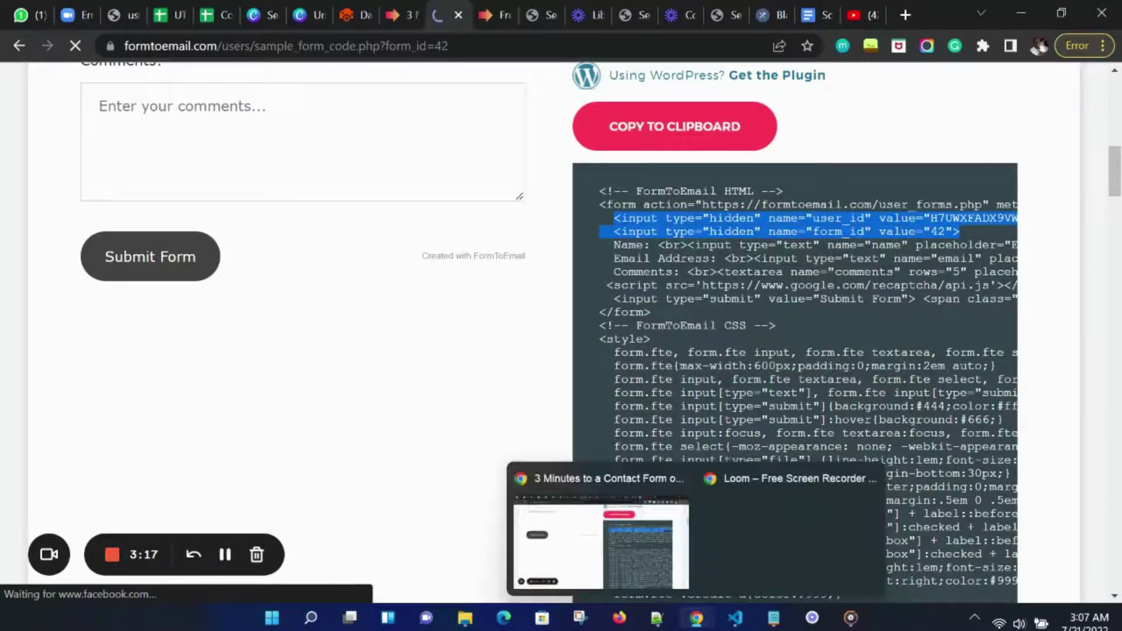
Step: Replace the placeholder user_id and form_id lines in VS Code with Form 42's credentials
click(734, 621)
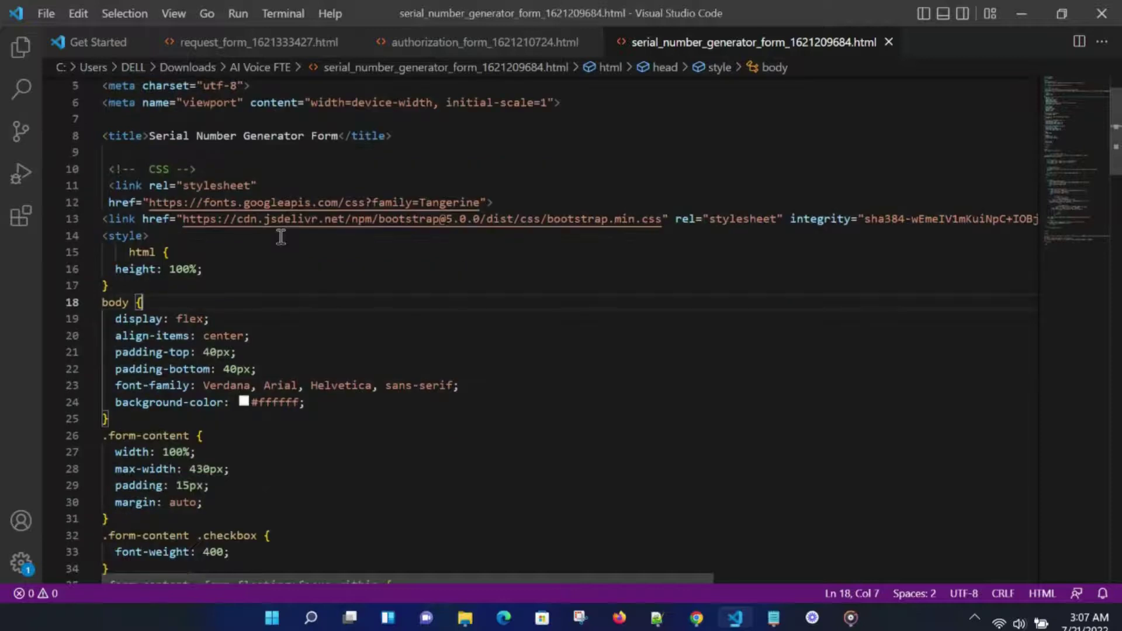
scroll(280, 237, down, 18)
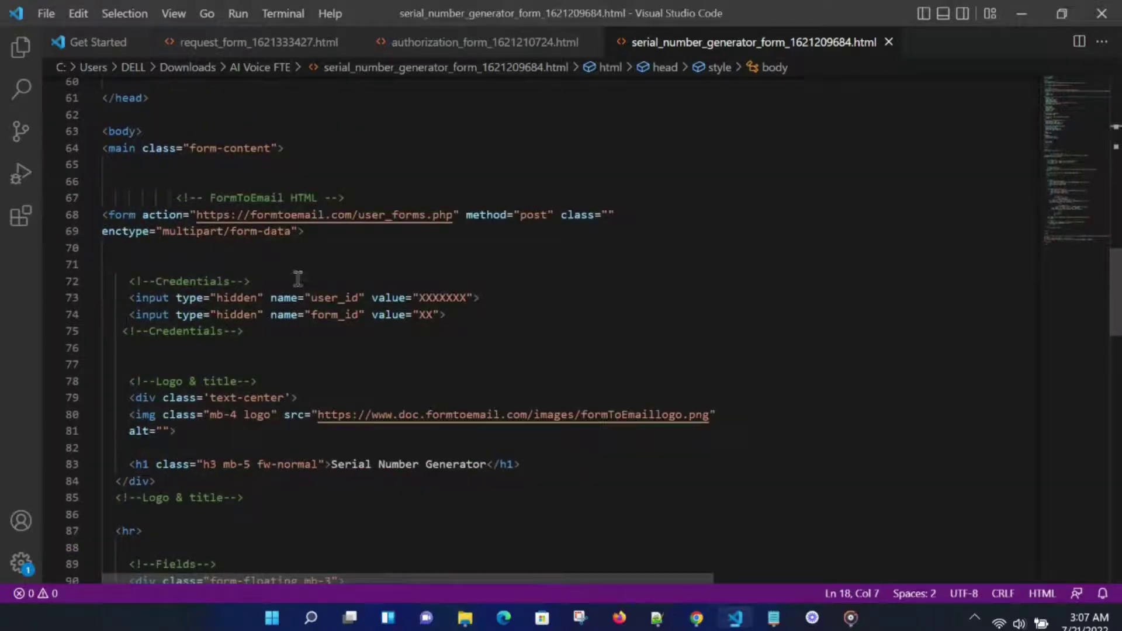
drag(129, 298, 449, 314)
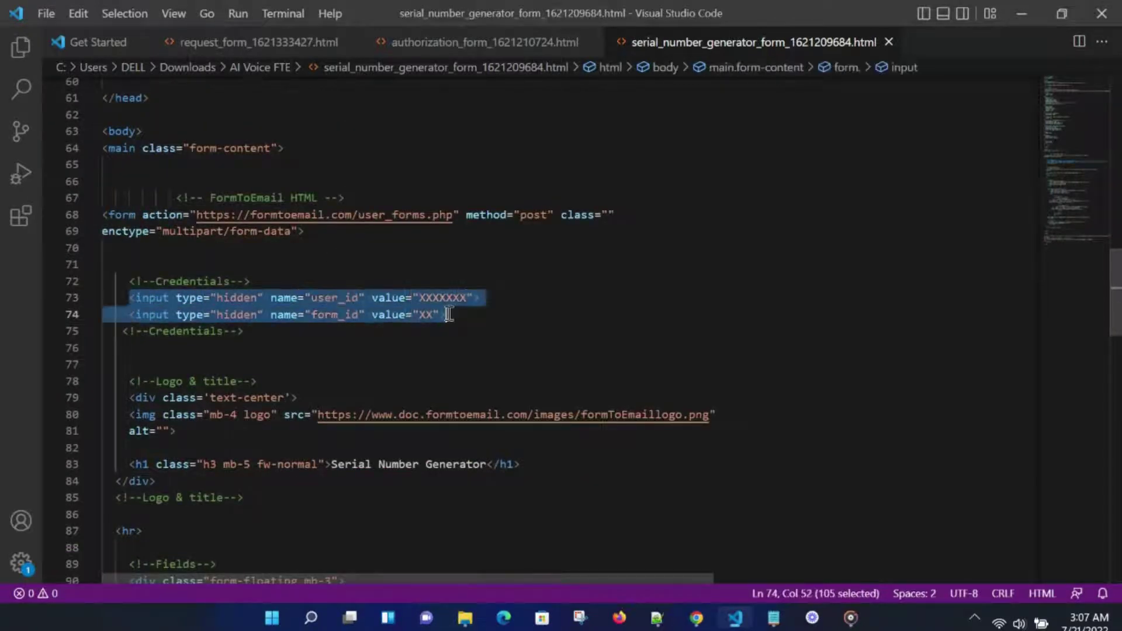
key(ctrl+v)
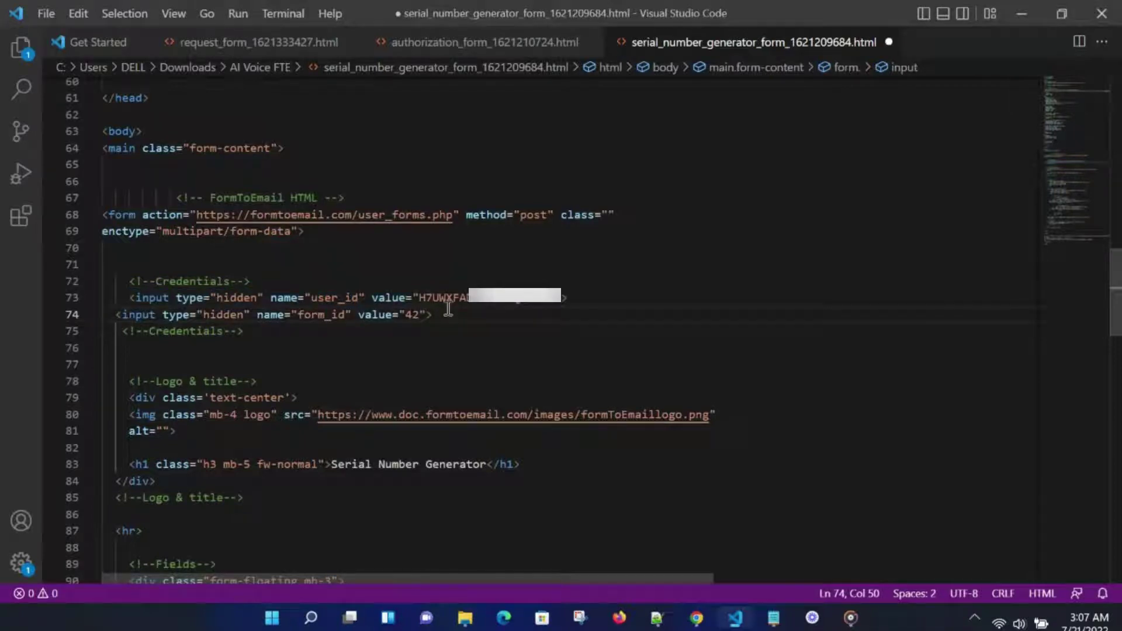
click(414, 298)
Step: Copy the entire form HTML and switch to the WordPress dashboard tab
key(ctrl+a)
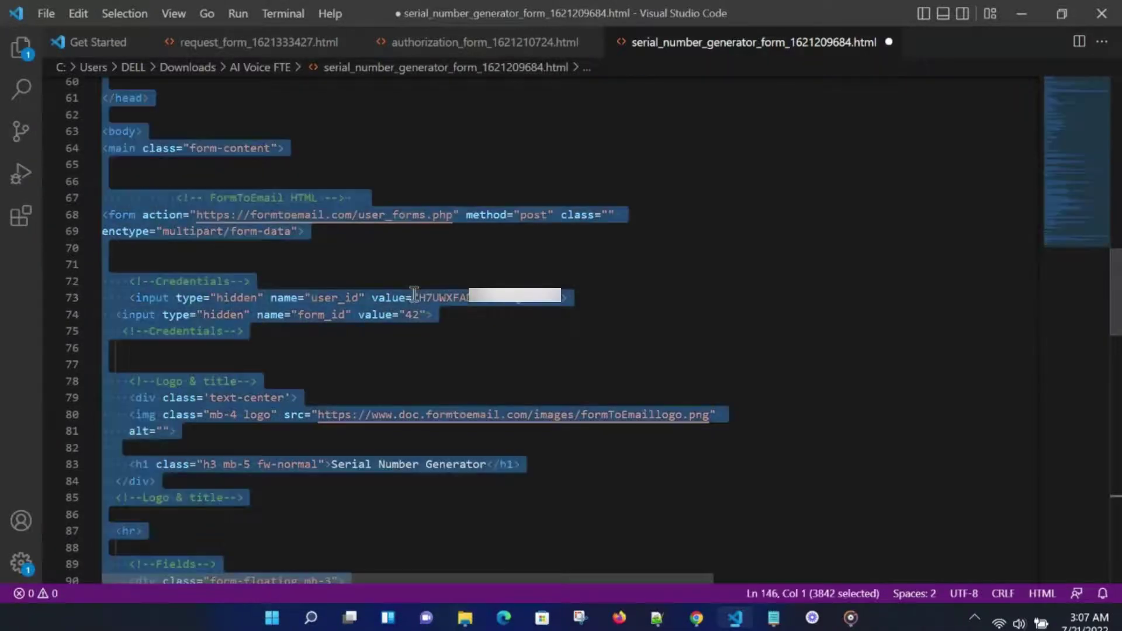
right_click(217, 233)
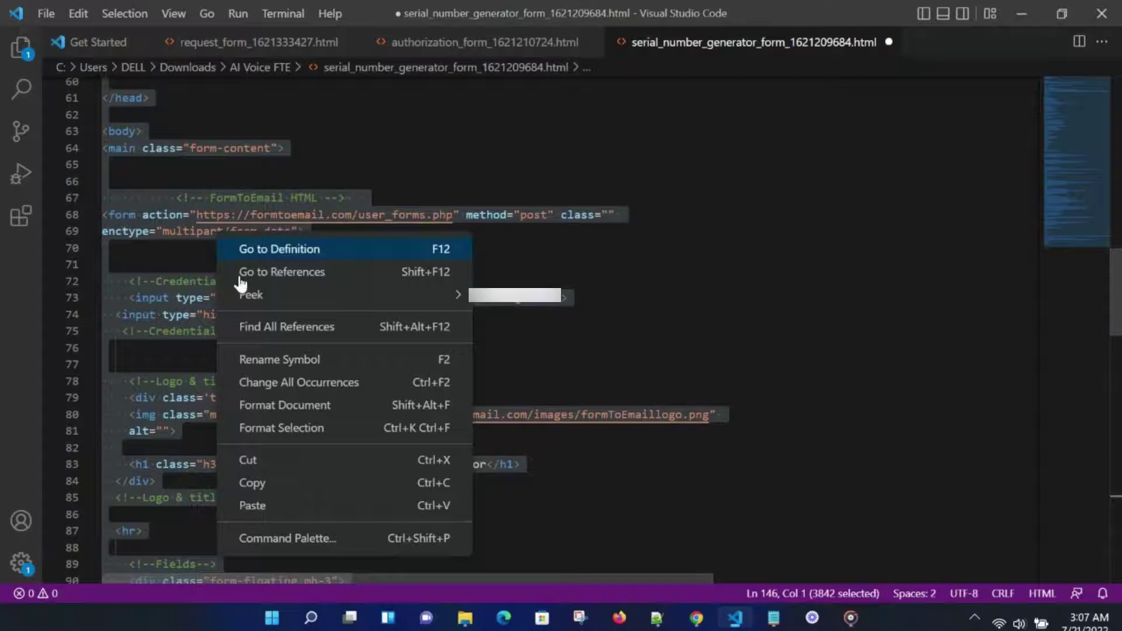
click(271, 484)
key(alt+Tab)
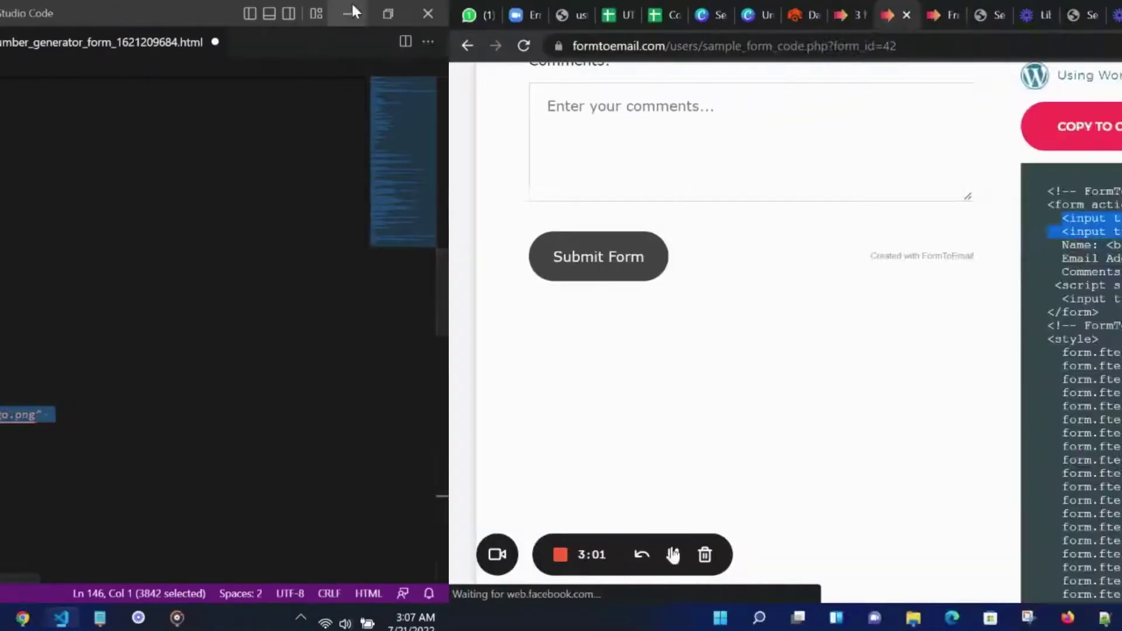
key(ctrl+Tab)
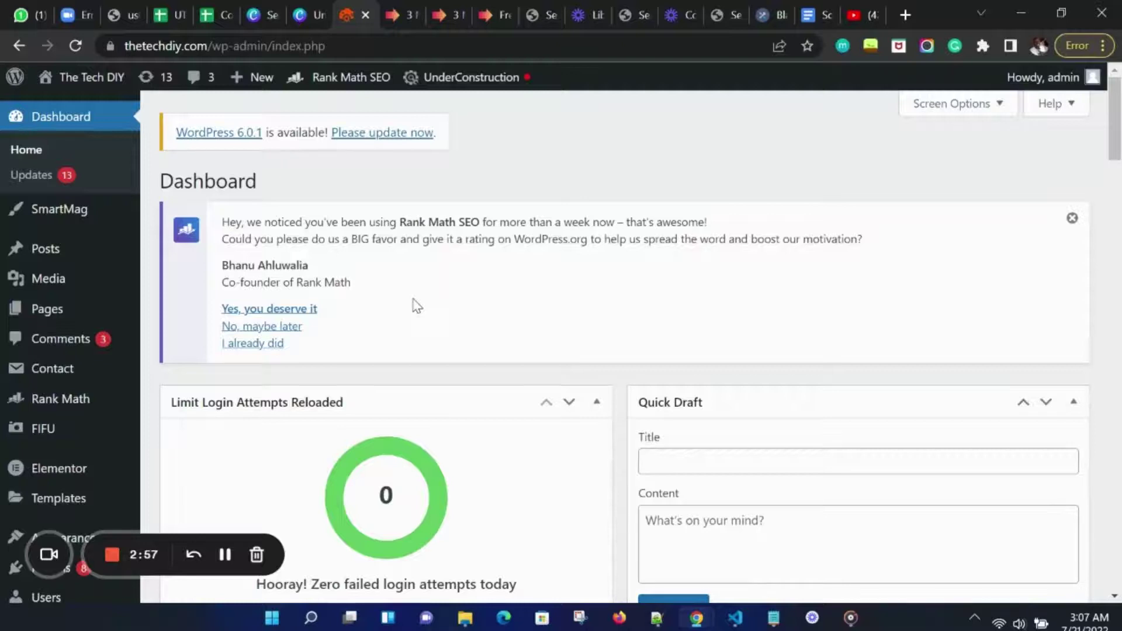
Step: Scroll the Tech DIY dashboard and bring up the Pages flyout submenu in the sidebar
scroll(415, 298, down, 1)
mouse_move(66, 225)
scroll(413, 300, down, 2)
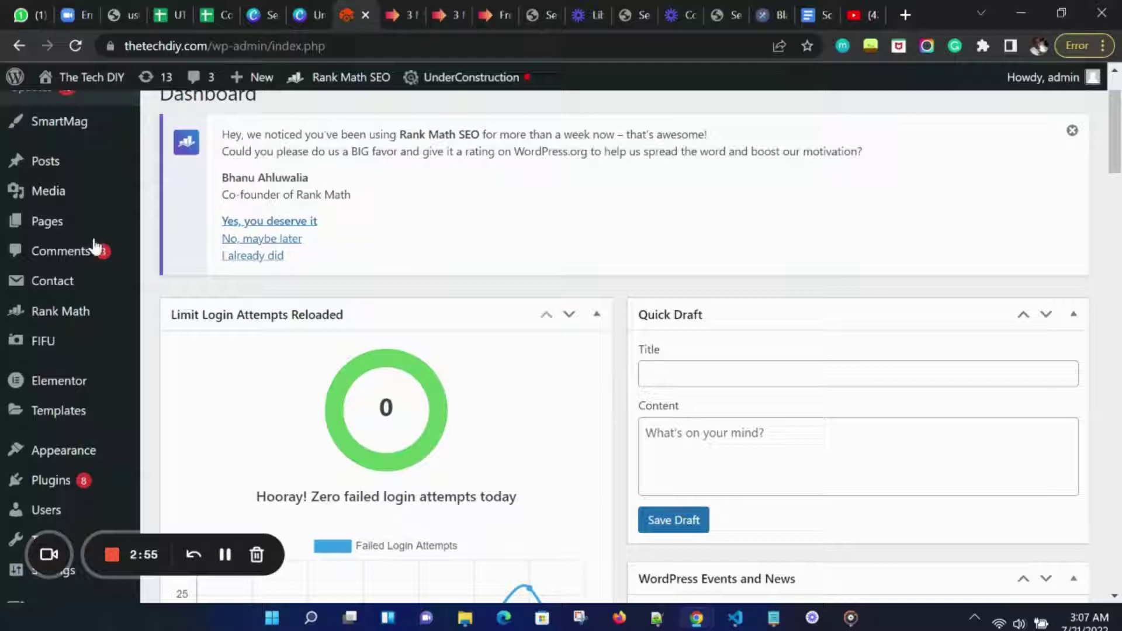
mouse_move(67, 228)
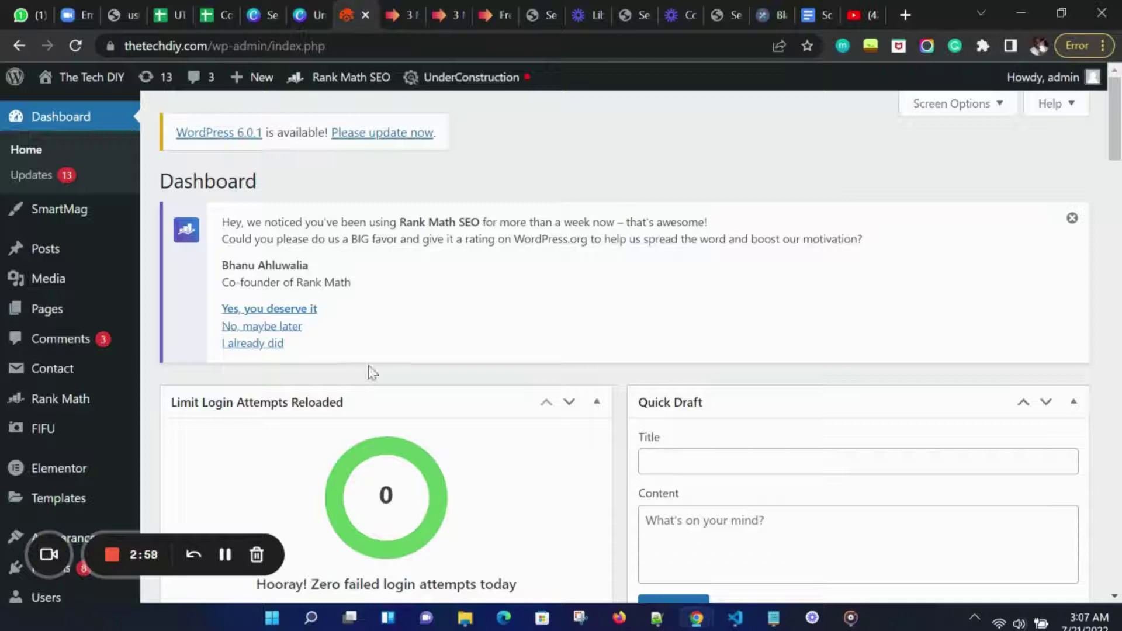
scroll(416, 305, down, 2)
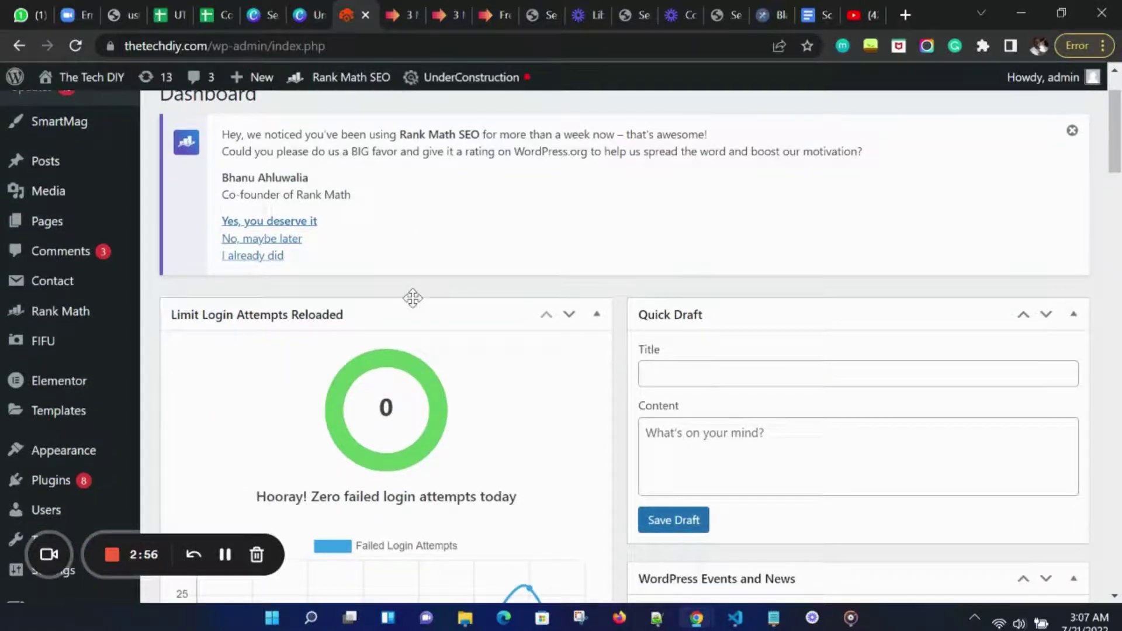
mouse_move(67, 227)
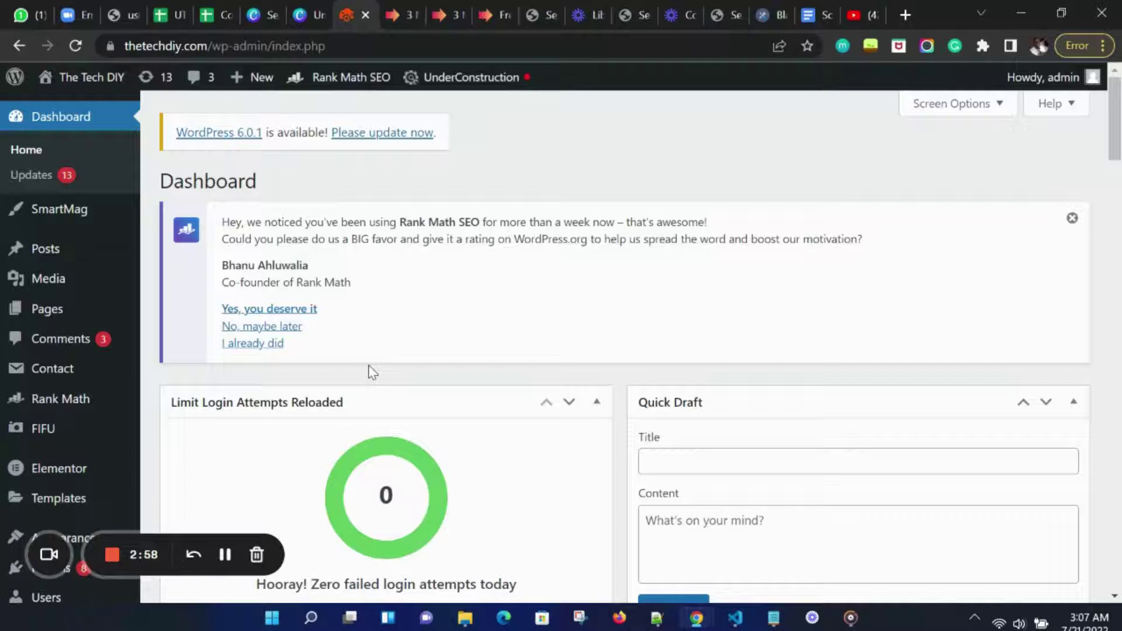
scroll(412, 301, down, 1)
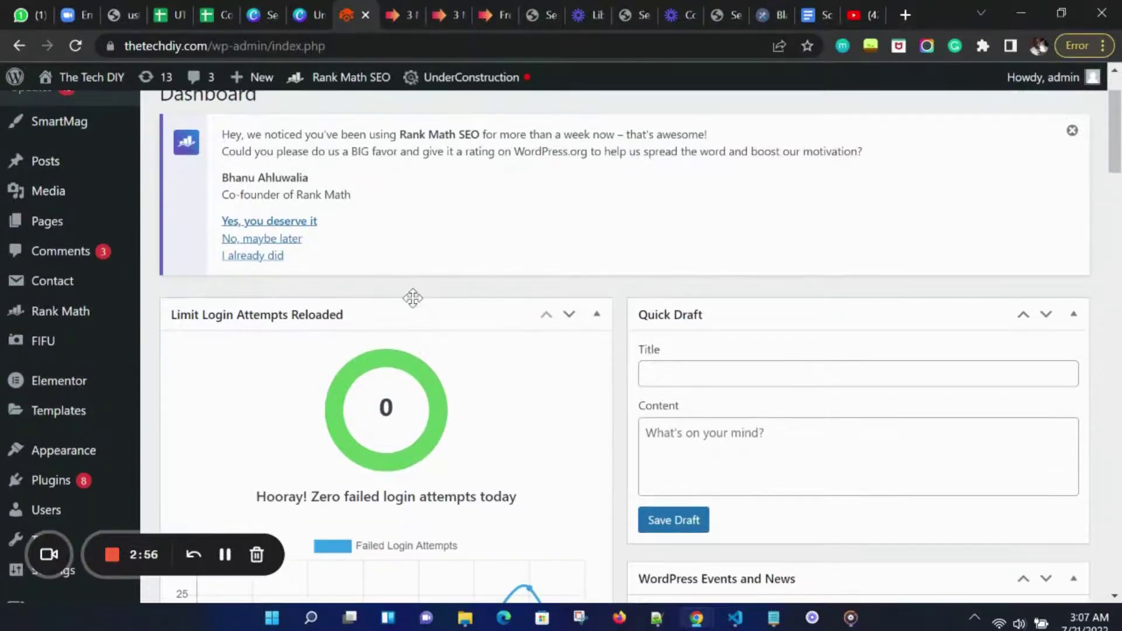
mouse_move(67, 227)
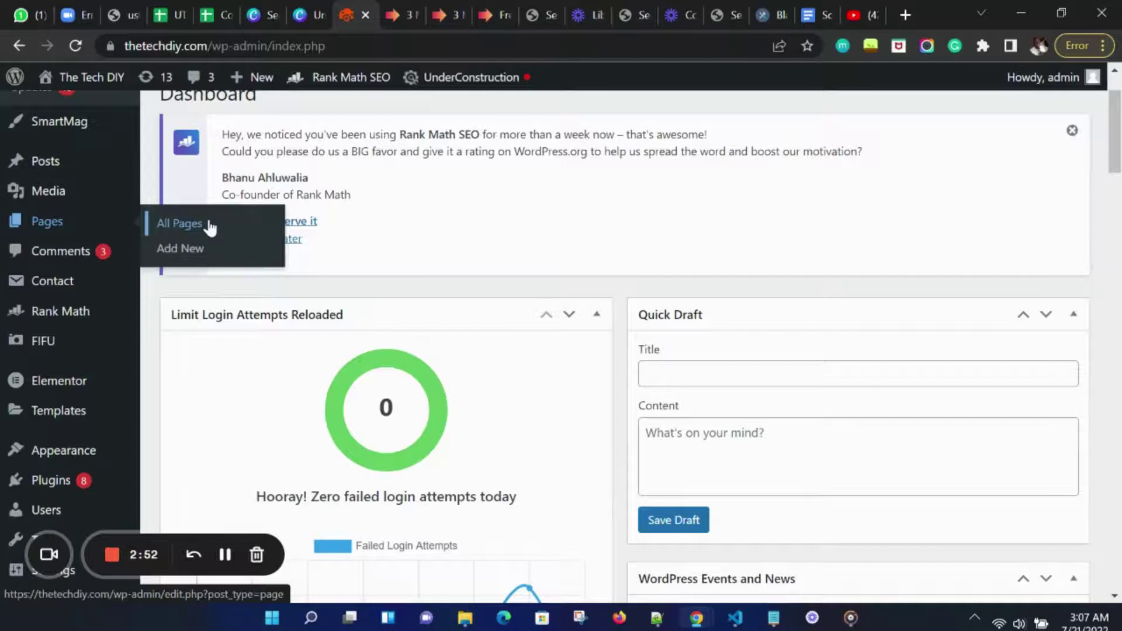
Step: Add a new page titled 'Contact Page' and open it in the Elementor editor
click(180, 248)
text(Contact)
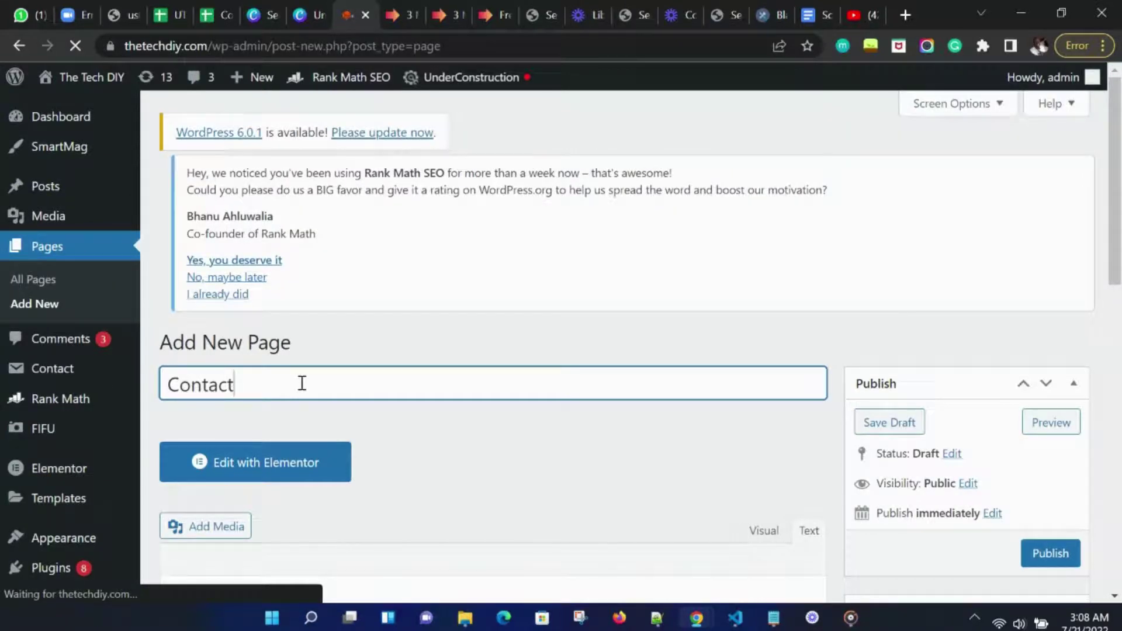
text( Page)
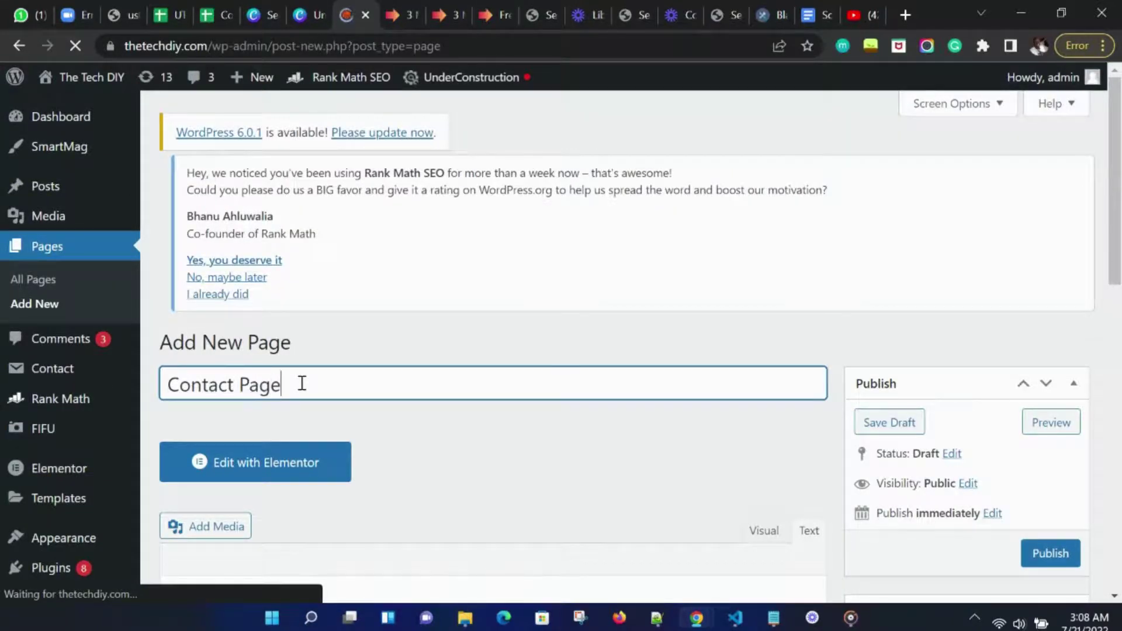
scroll(375, 350, down, 5)
click(340, 337)
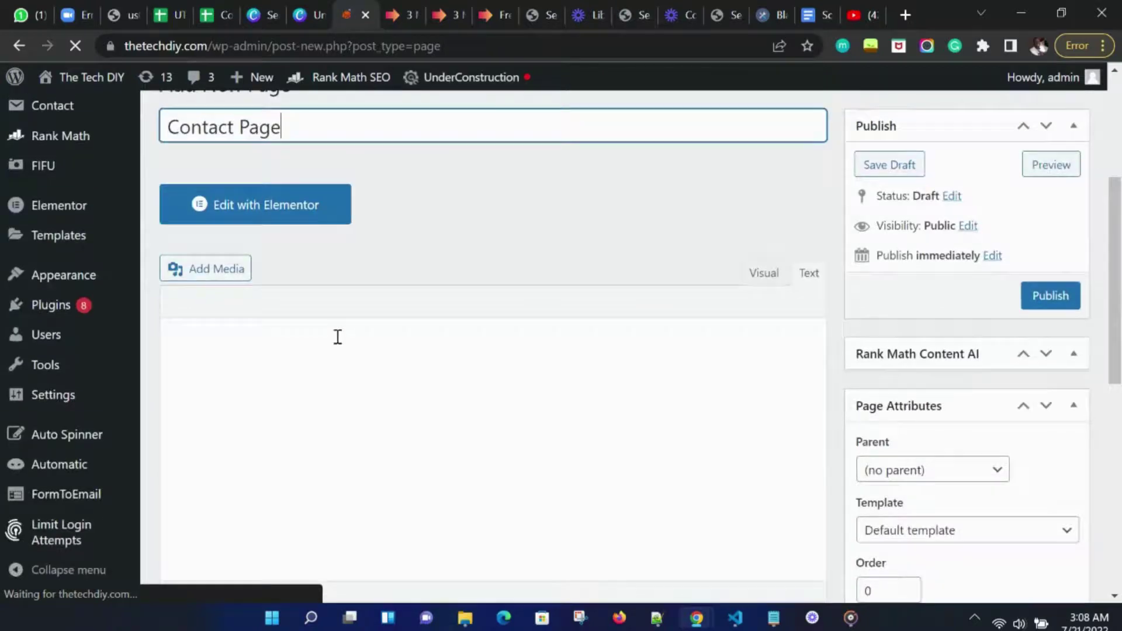
scroll(338, 338, up, 5)
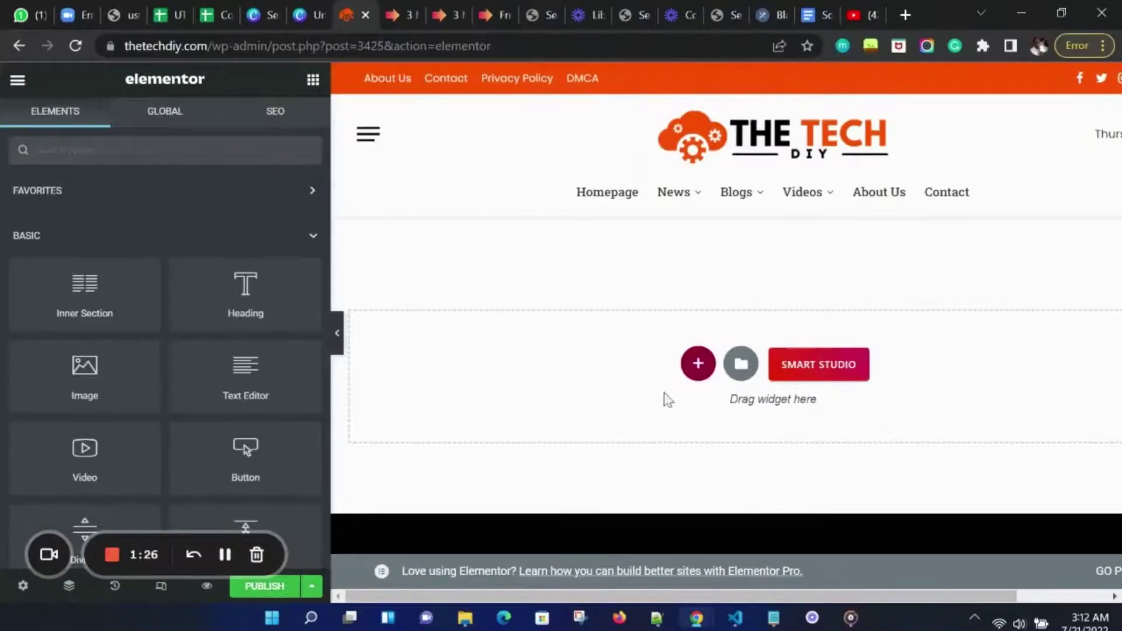
Step: Insert a one-column section and drag the HTML widget, found by searching 'html', into it
click(691, 374)
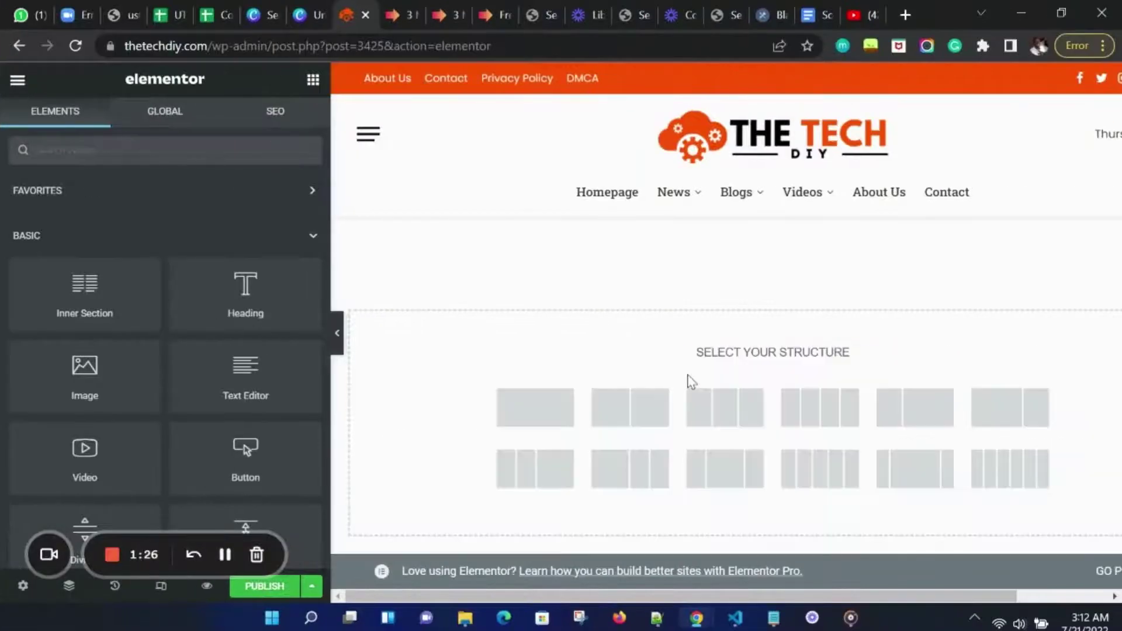
click(552, 406)
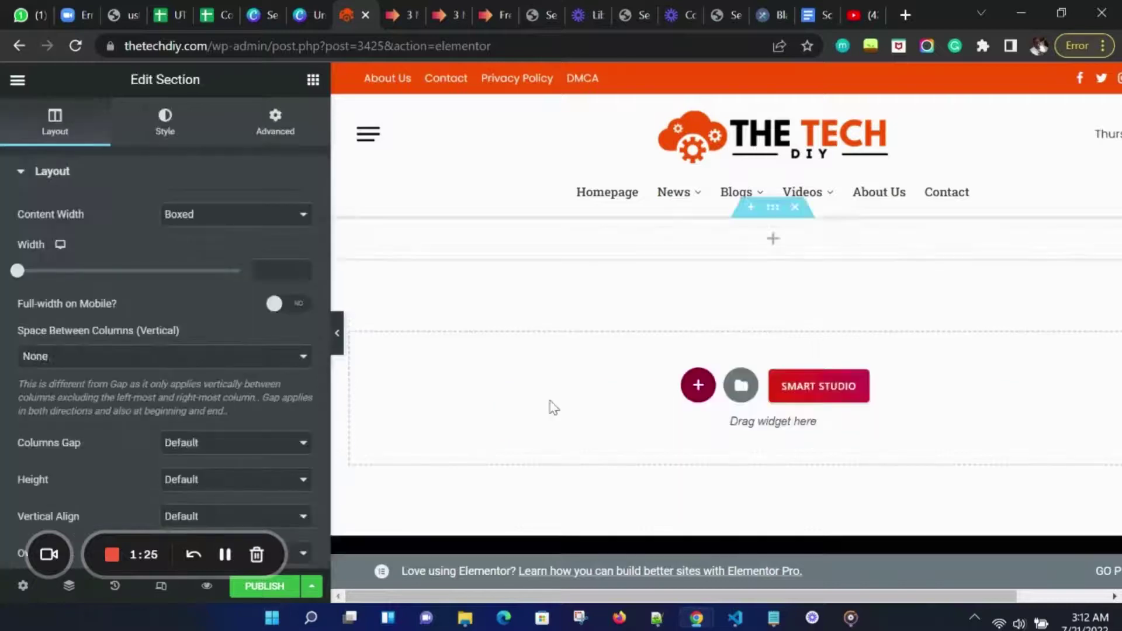
click(313, 80)
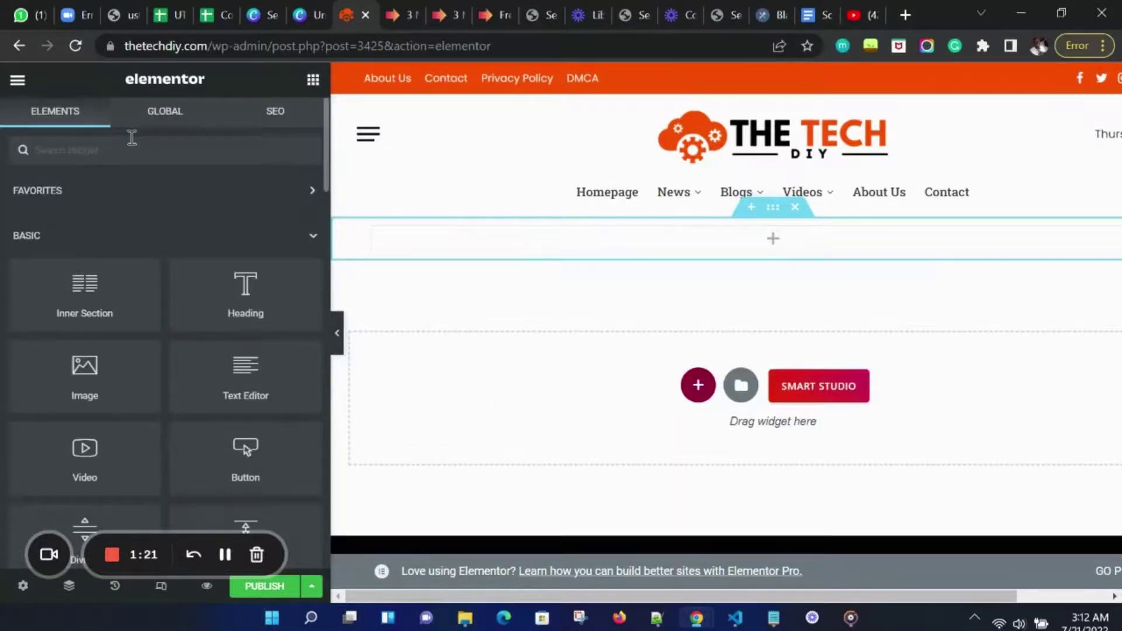
text(html)
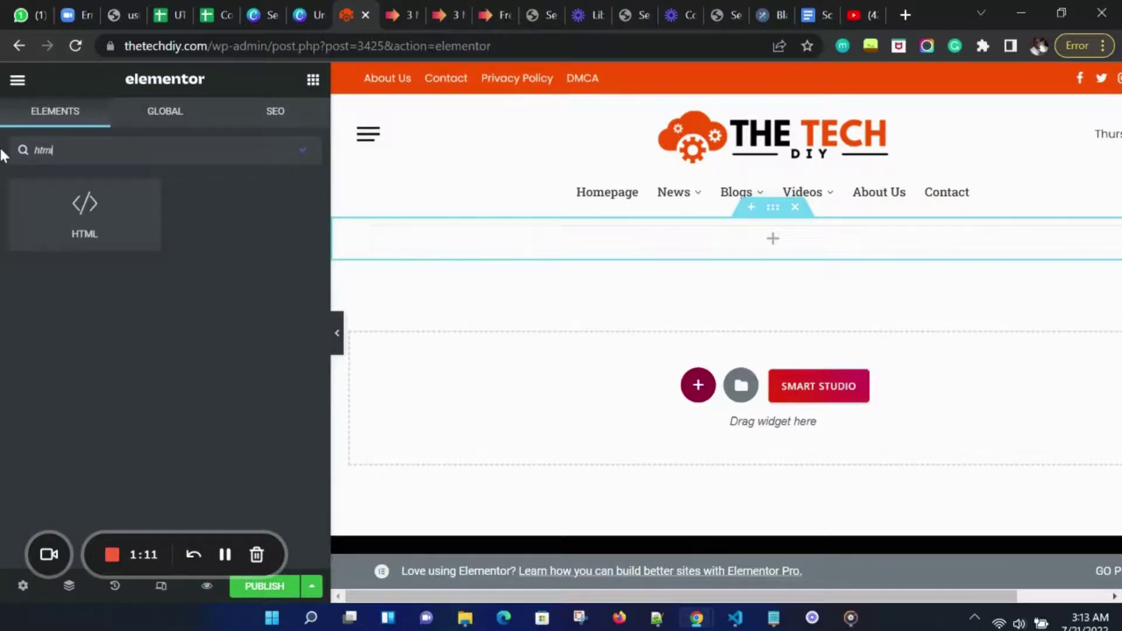
drag(125, 228, 667, 241)
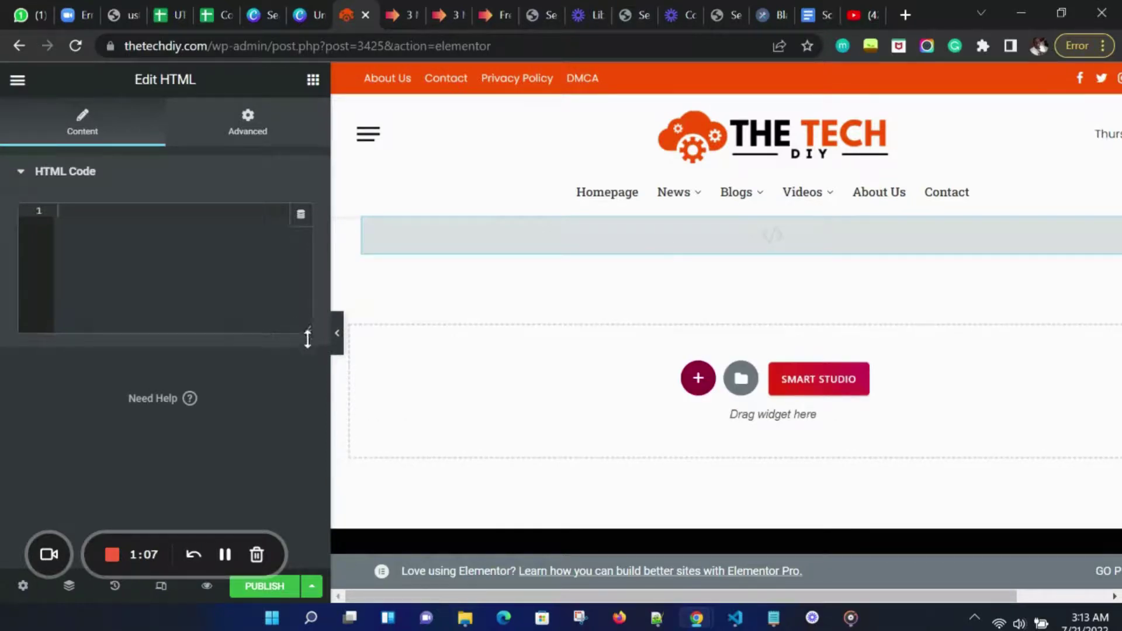
Step: Paste the Serial Number Generator form HTML into the enlarged HTML Code box and publish the page
drag(307, 328, 307, 434)
key(ctrl+v)
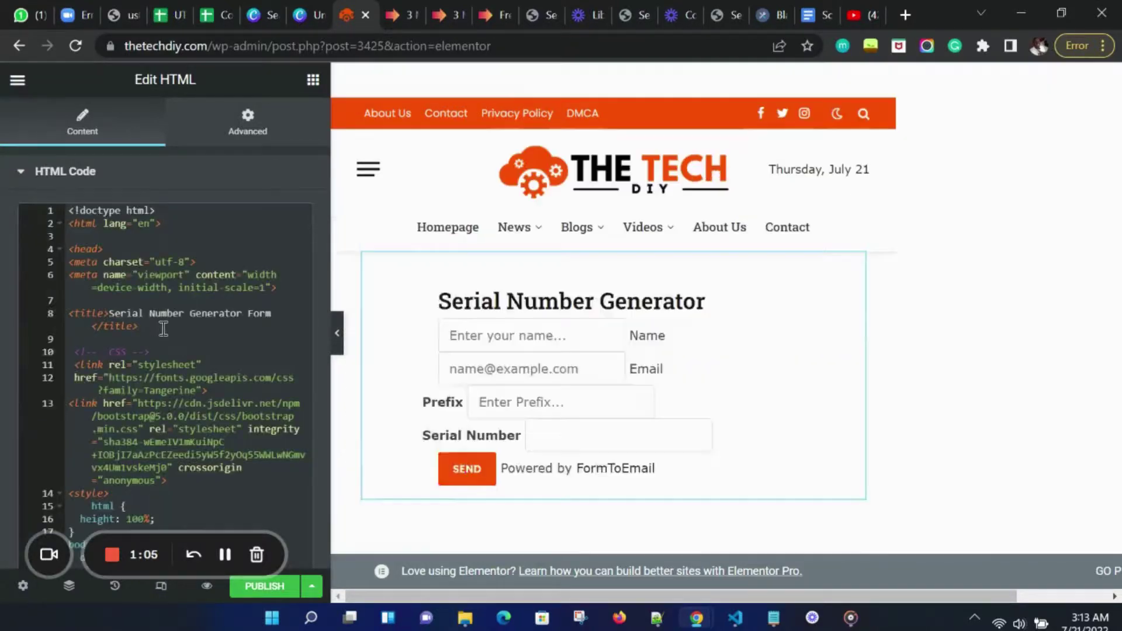
scroll(1033, 343, down, 2)
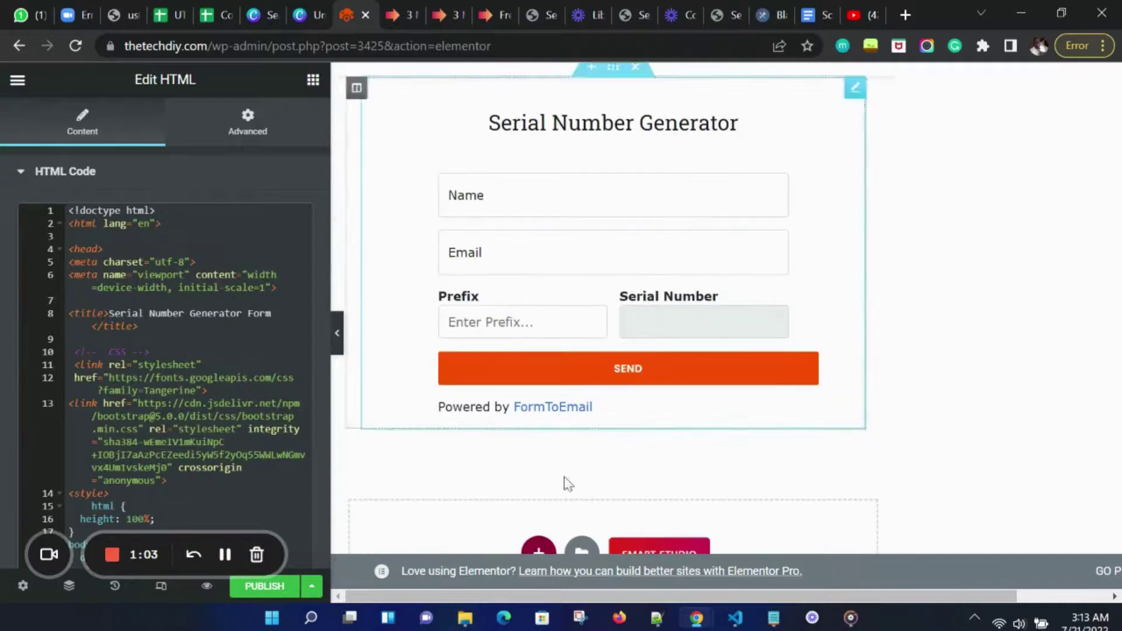
click(264, 586)
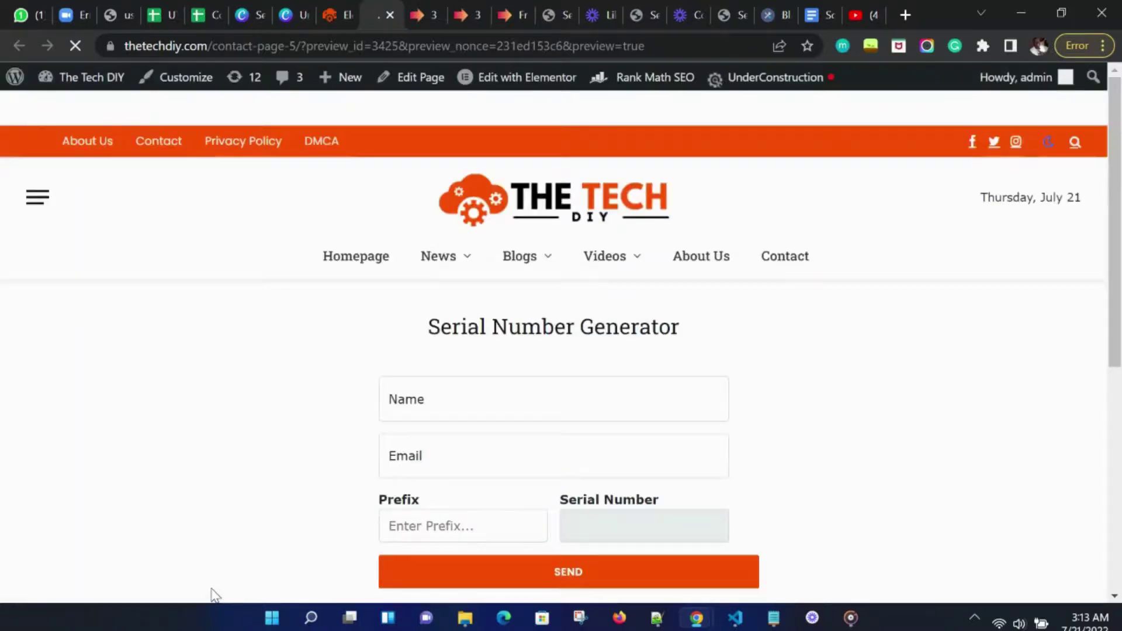
scroll(959, 374, down, 3)
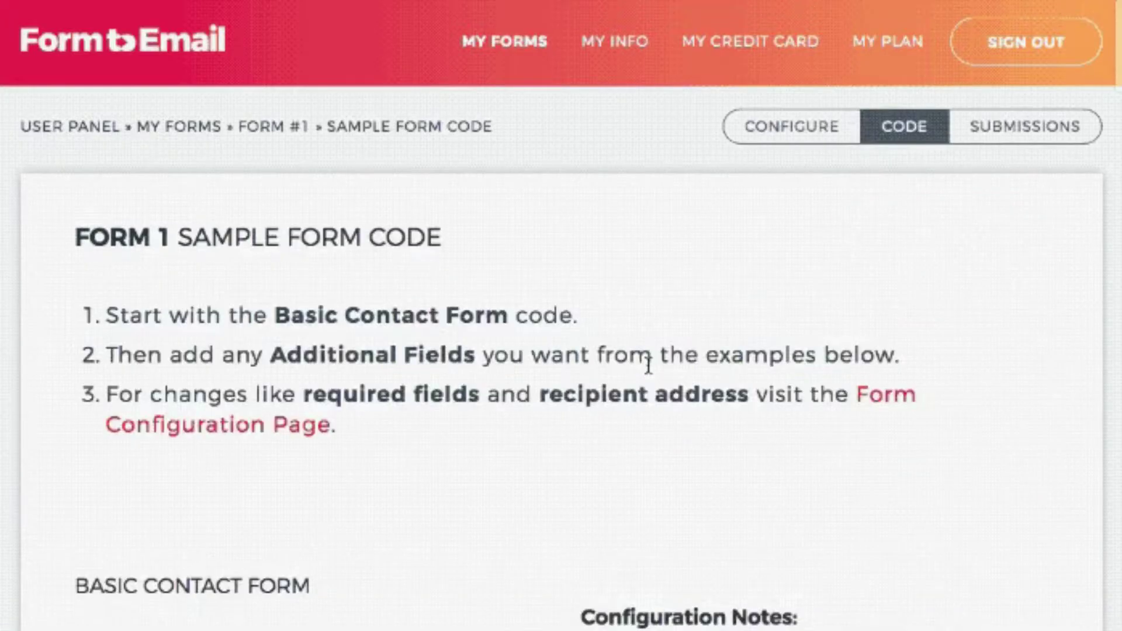
Step: Create a new FormToEmail form named Contact containing the copied Basic Contact Form HTML
scroll(647, 445, down, 7)
click(763, 425)
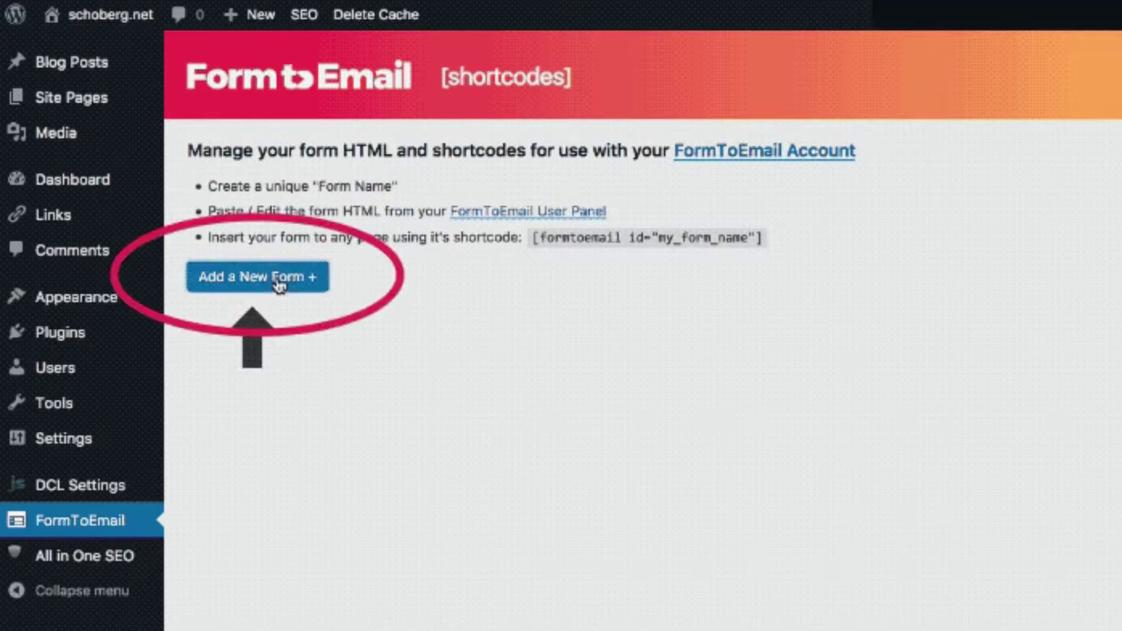
click(278, 278)
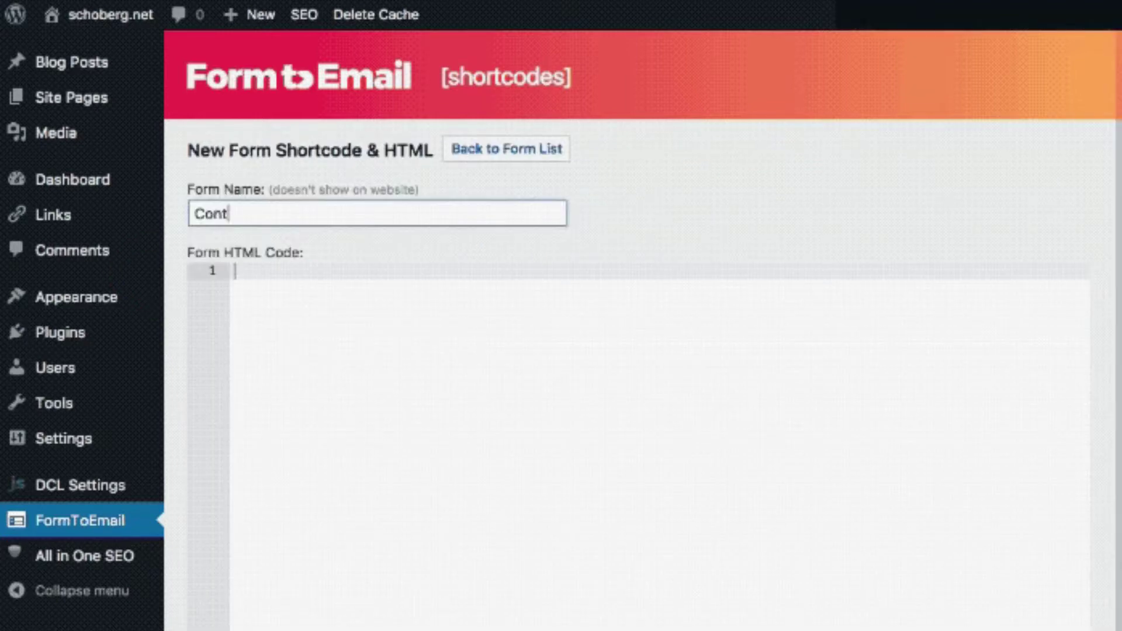
text(act)
click(235, 271)
key(ctrl+v)
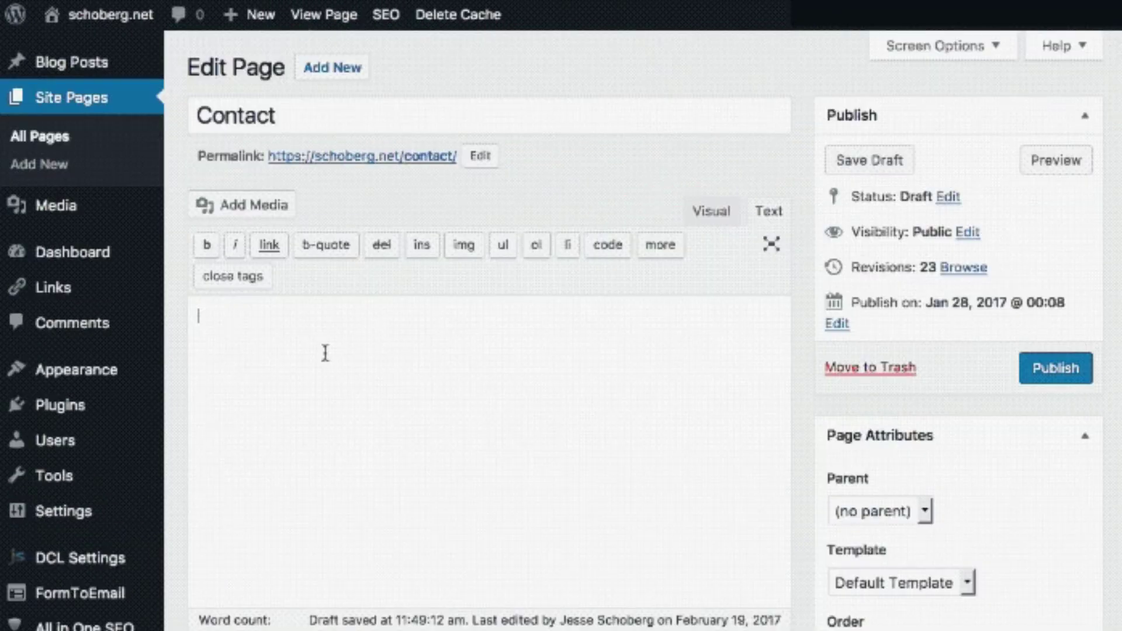
Step: Add the [formtoemail id="contact"] shortcode to the Contact page and preview it
text([formtoemail id="contact"])
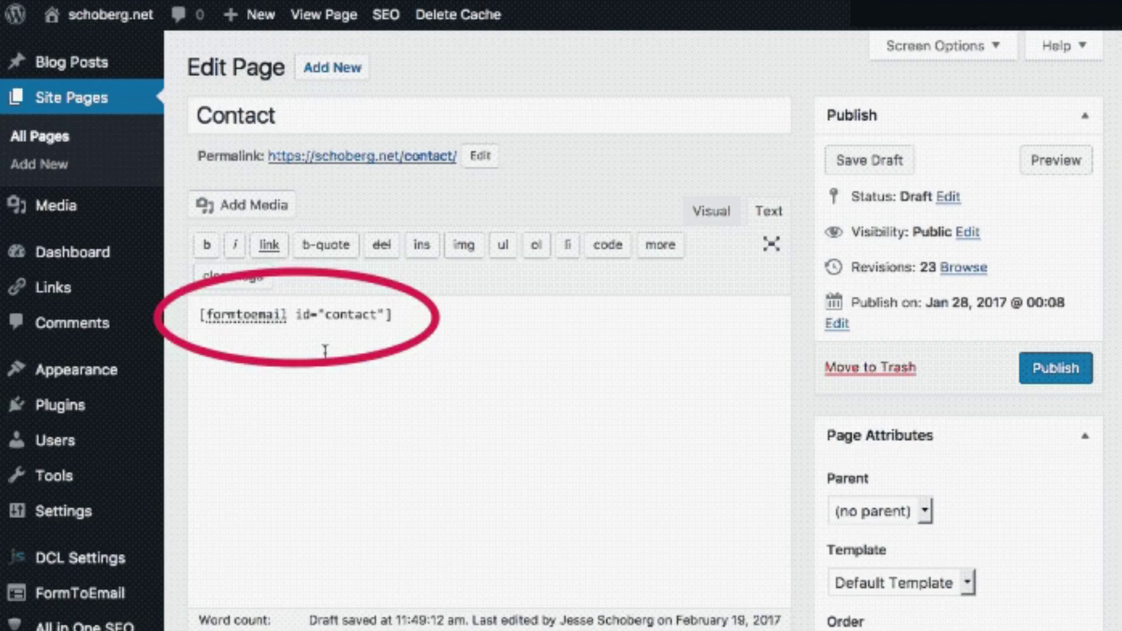
click(1046, 160)
scroll(806, 419, down, 7)
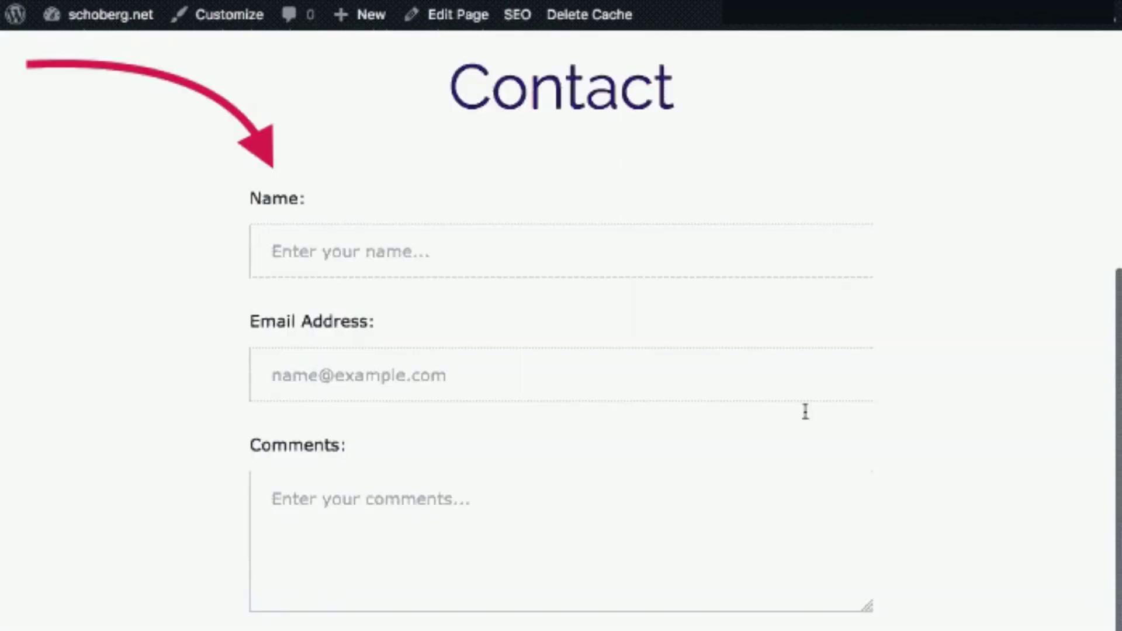